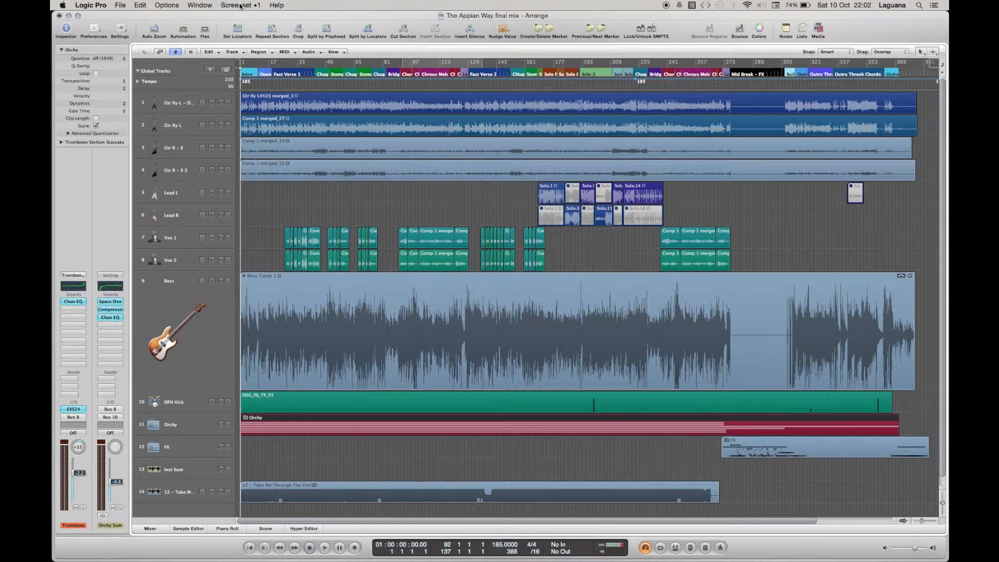
- Review the list of saved screensets and recall the Orchy screenset (2)
{"action": "left_click", "coordinate": [240, 5]}
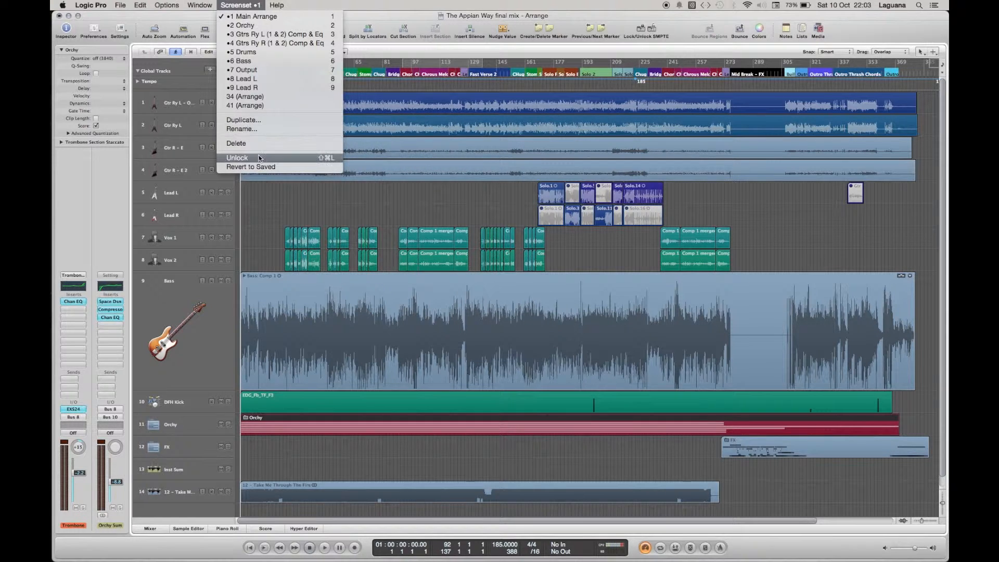
{"action": "left_click", "coordinate": [331, 157]}
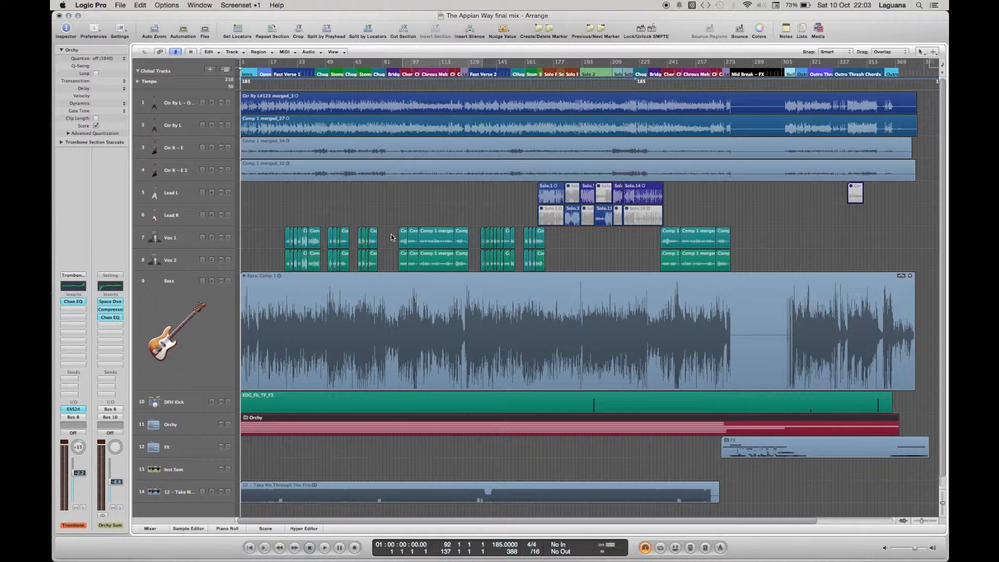
{"action": "key", "text": "2"}
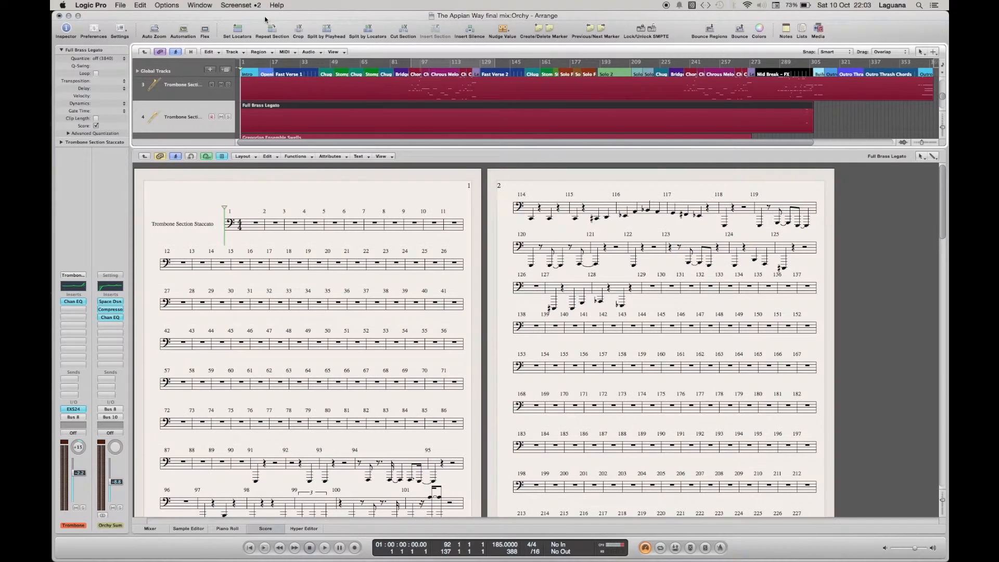
- Check Orchy in the screenset list, look through its score pages, and recall the locked screenset to restore its layout
{"action": "left_click", "coordinate": [250, 5]}
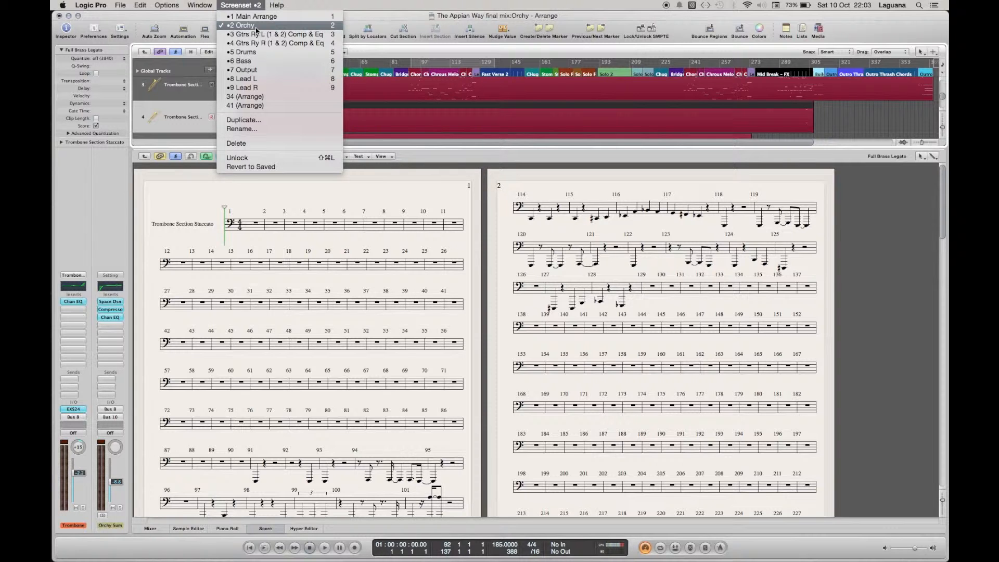
{"action": "left_click", "coordinate": [411, 18]}
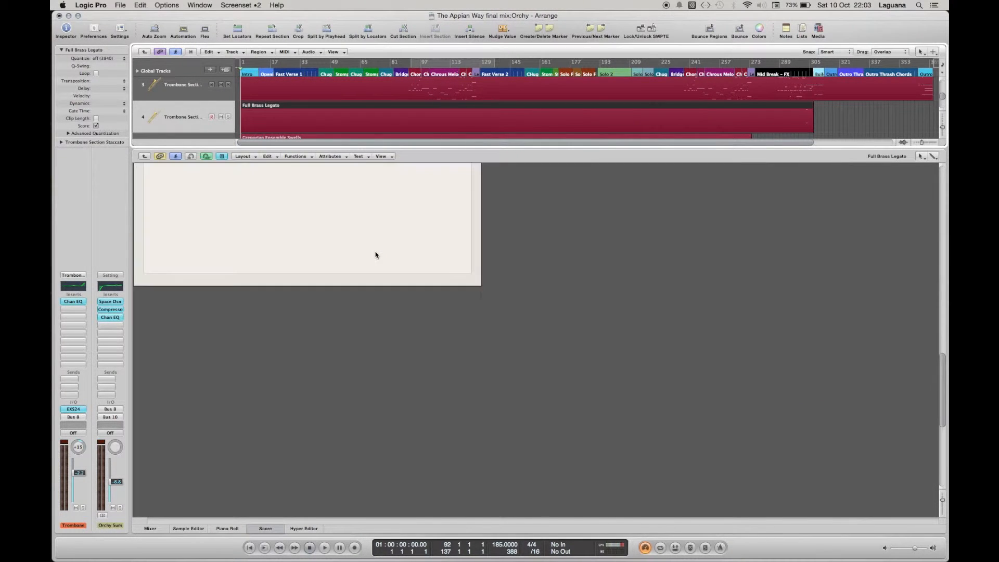
{"action": "scroll", "coordinate": [376, 255], "scroll_direction": "down", "scroll_amount": 5}
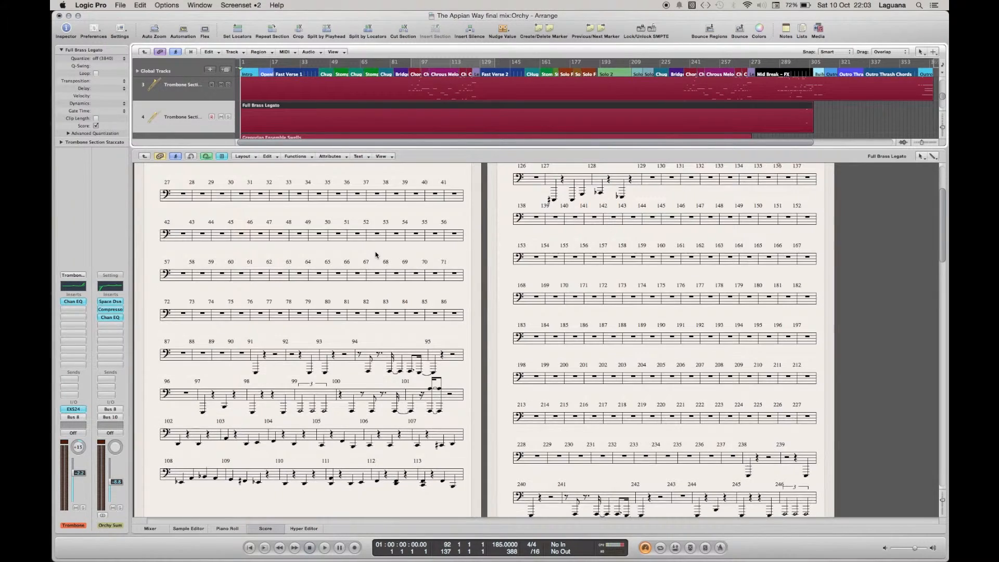
{"action": "scroll", "coordinate": [376, 254], "scroll_direction": "up", "scroll_amount": 5}
{"action": "key", "text": "2"}
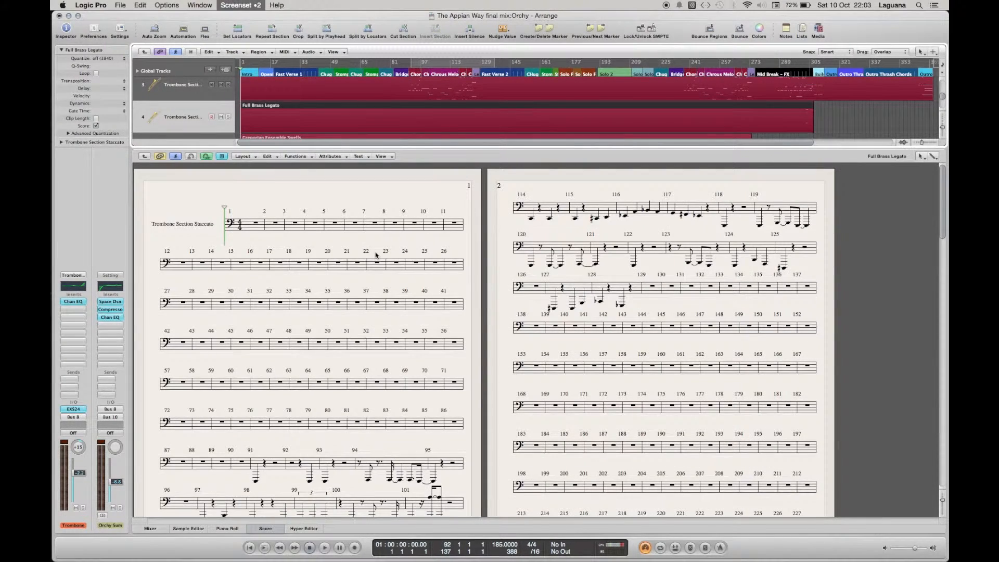
- Compare the Gtrs Ry L (3) and Gtrs Ry R (4) Comp & Eq screensets, ending on screenset 3
{"action": "key", "text": "3"}
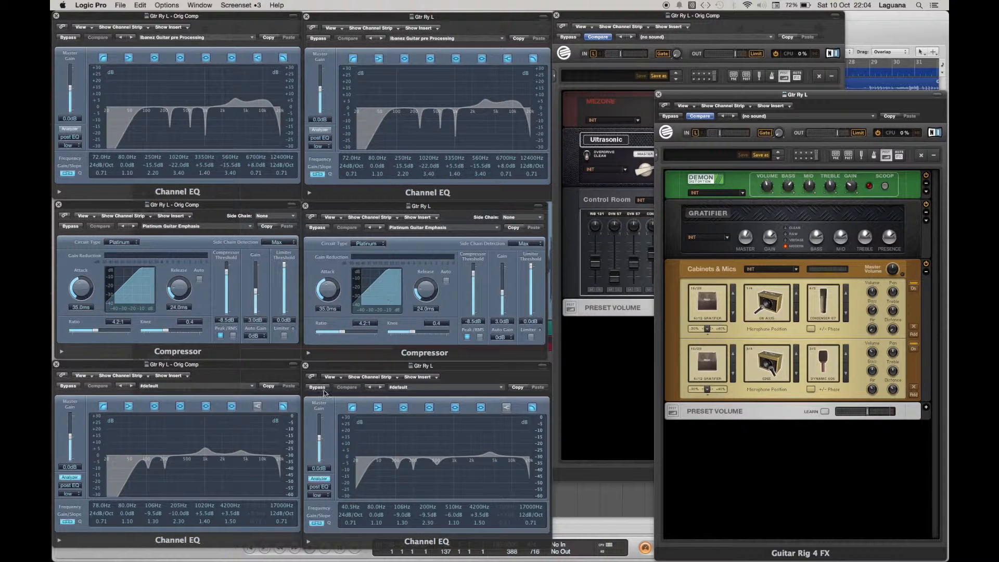
{"action": "key", "text": "1"}
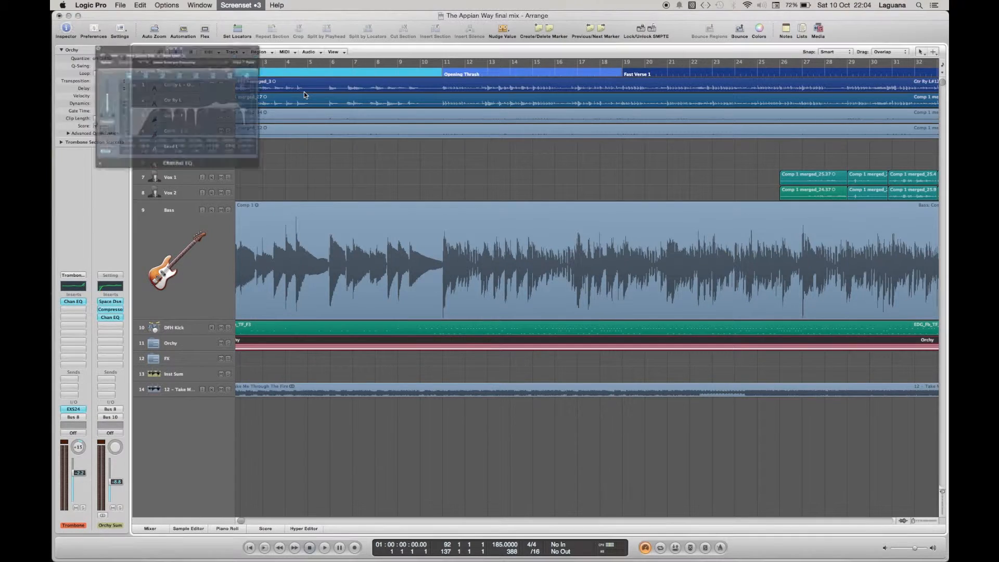
{"action": "key", "text": "4"}
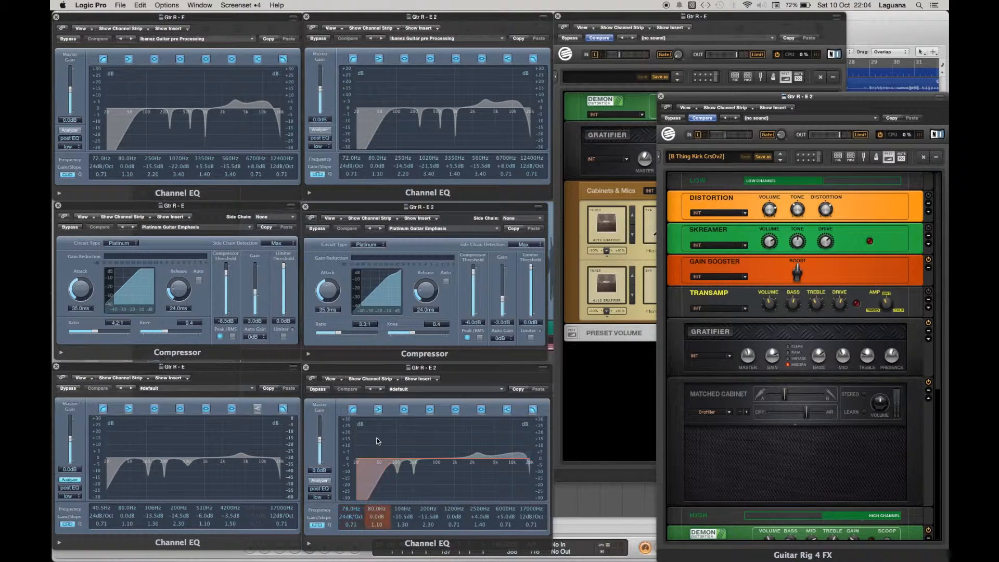
{"action": "key", "text": "5"}
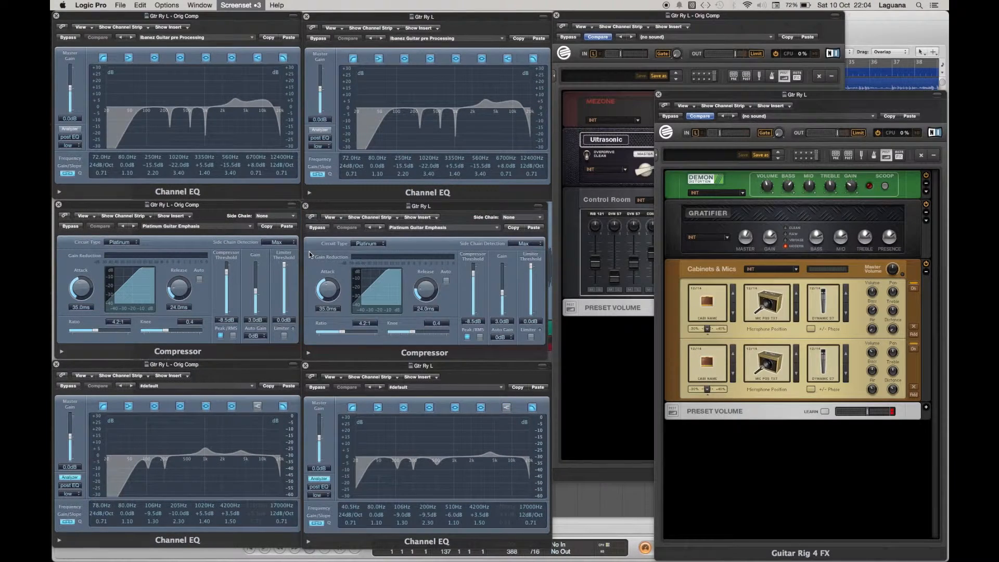
{"action": "key", "text": "3"}
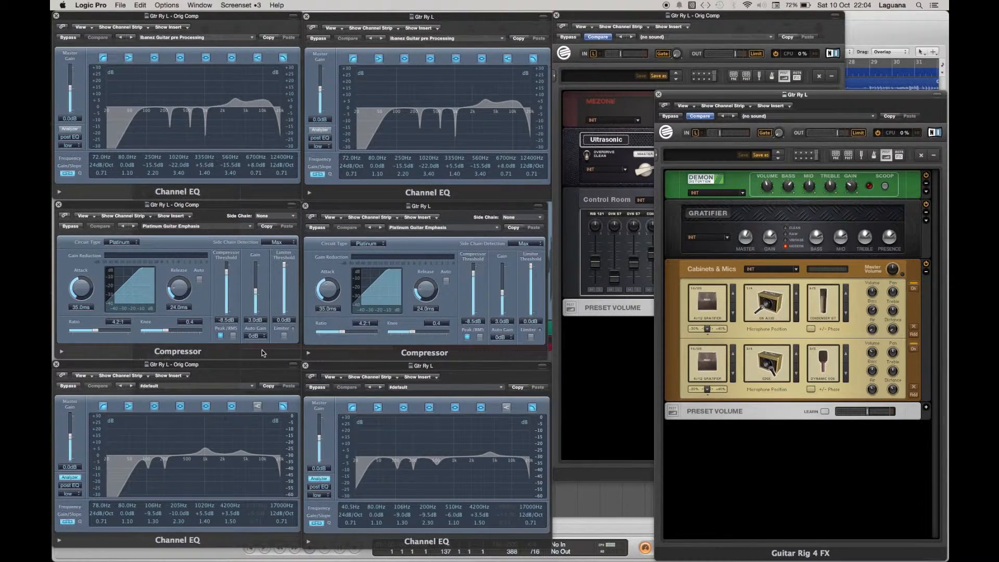
- Hide and show the plug-in windows of the Gtrs Ry L screenset, and check the screenset list and the desktop
{"action": "key", "text": "v"}
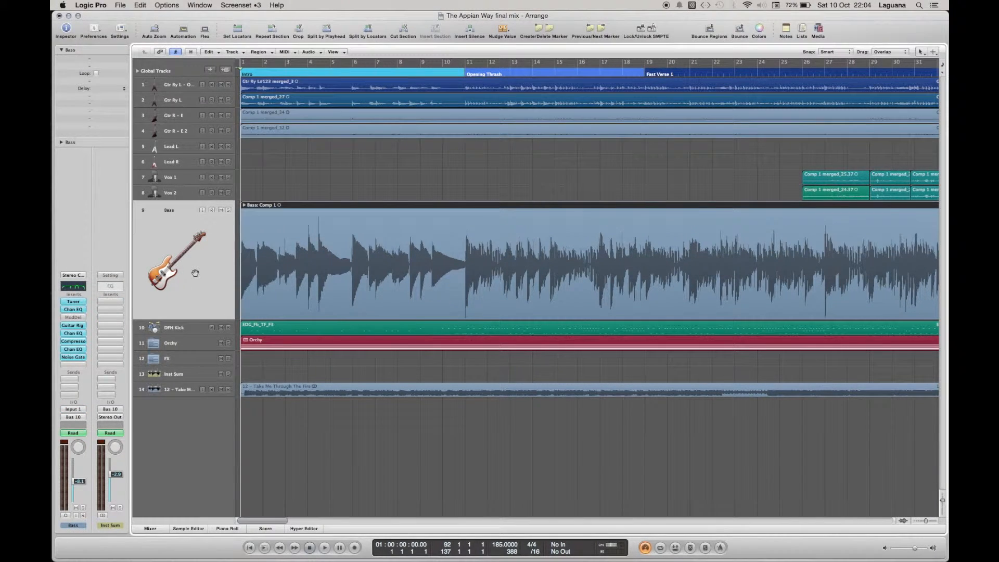
{"action": "key", "text": "v"}
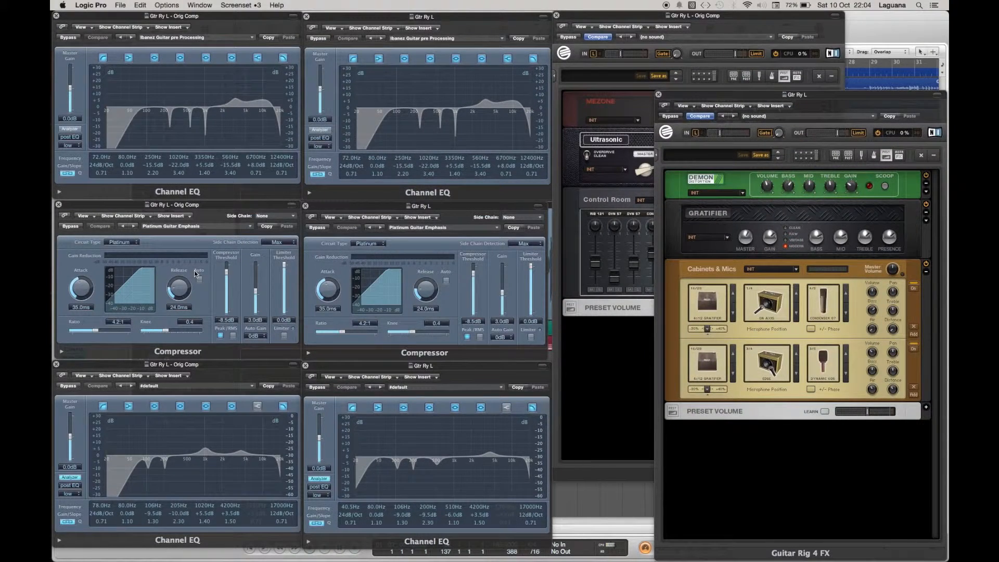
{"action": "left_click", "coordinate": [241, 5]}
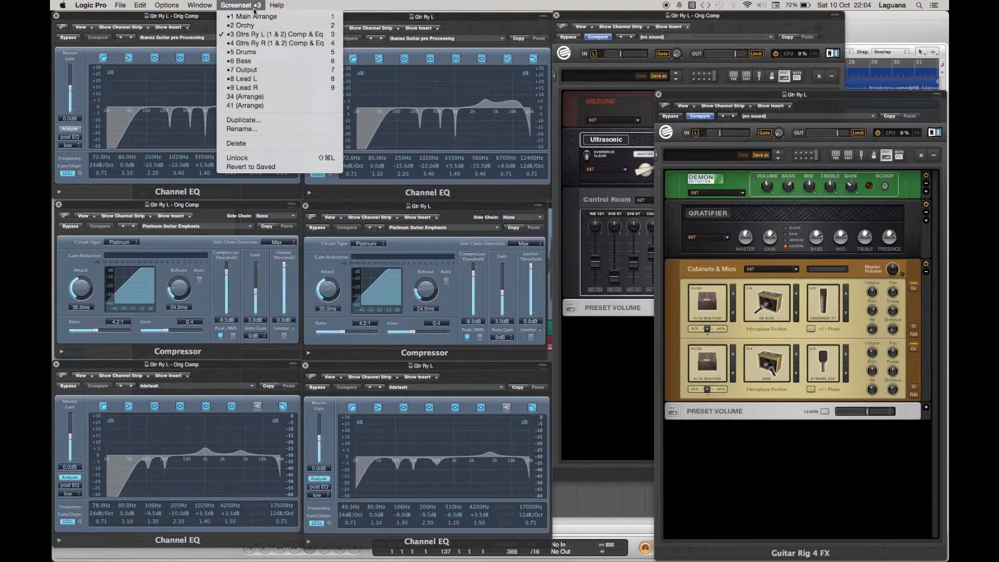
{"action": "key", "text": "F11"}
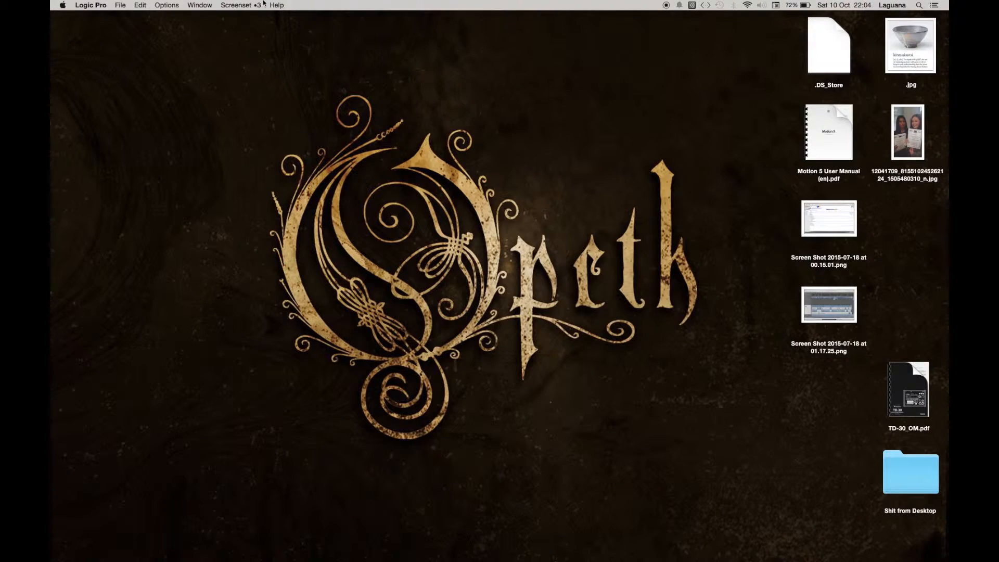
{"action": "key", "text": "F11"}
- Recall the Drums screenset (5) and toggle its mixer off and back on
{"action": "key", "text": "5"}
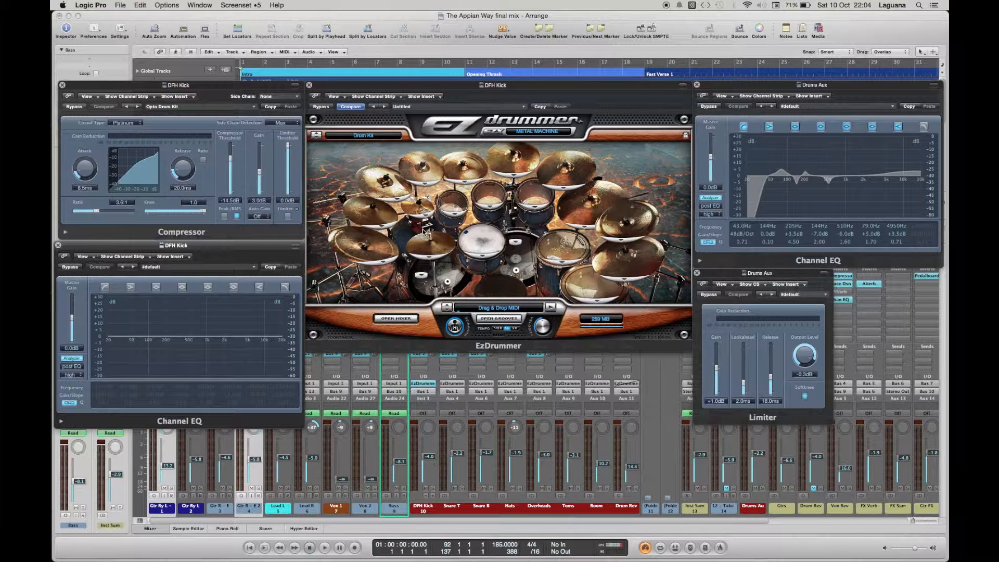
{"action": "key", "text": "x"}
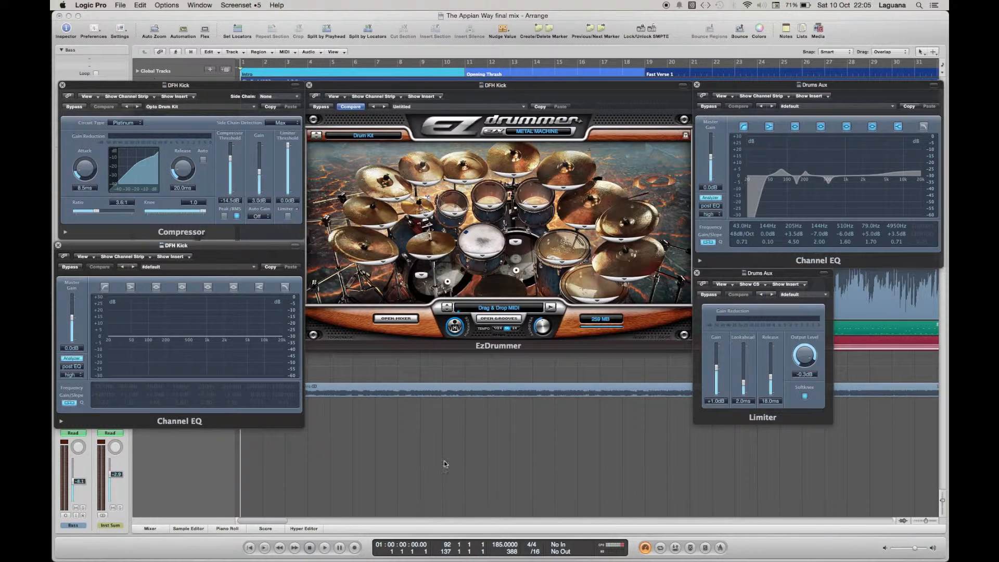
{"action": "key", "text": "x"}
- Hide the drum plug-in windows, select the DFH Kick and Drums Aux channels in the mixer, and show the plug-ins again
{"action": "key", "text": "v"}
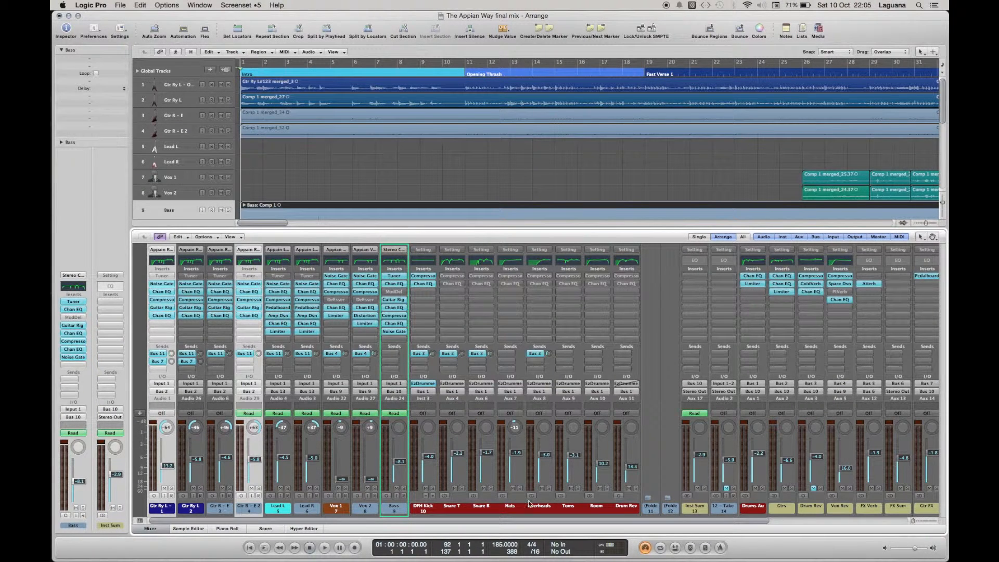
{"action": "key", "text": "z"}
{"action": "left_click", "coordinate": [425, 507]}
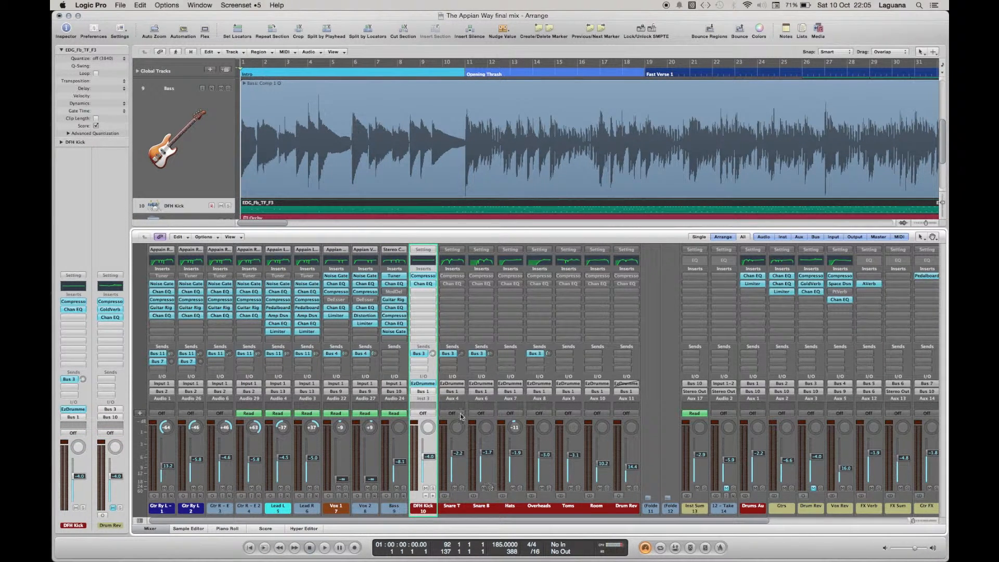
{"action": "left_click", "coordinate": [754, 292]}
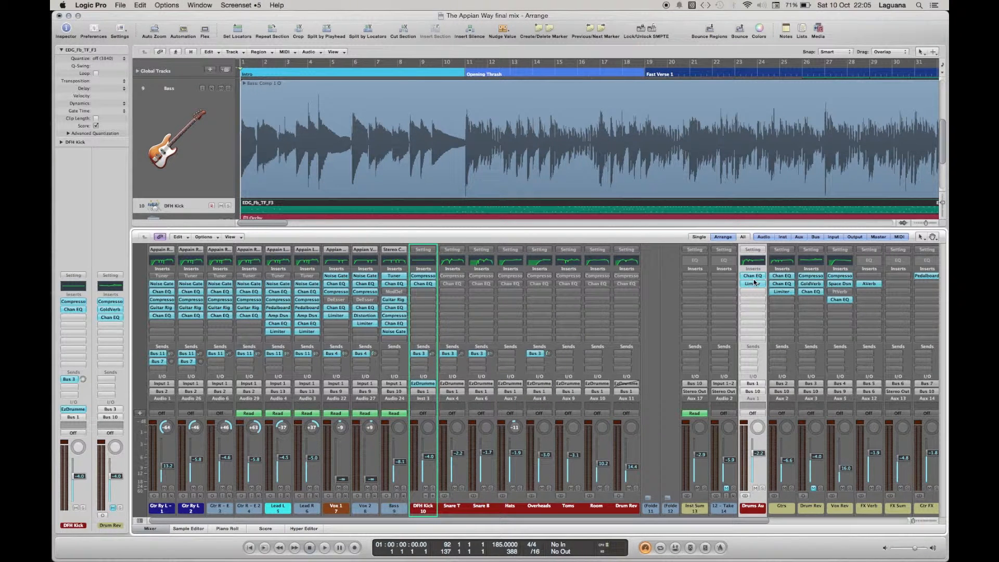
{"action": "key", "text": "v"}
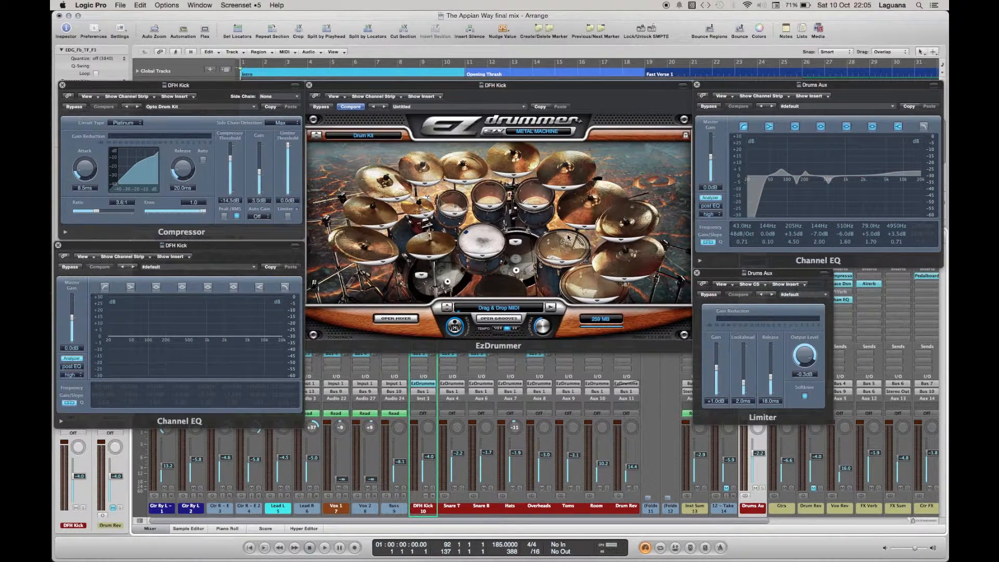
- Recall the Bass (6), Output (7) and Lead L (8) screensets in turn to view their plug-in layouts
{"action": "key", "text": "6"}
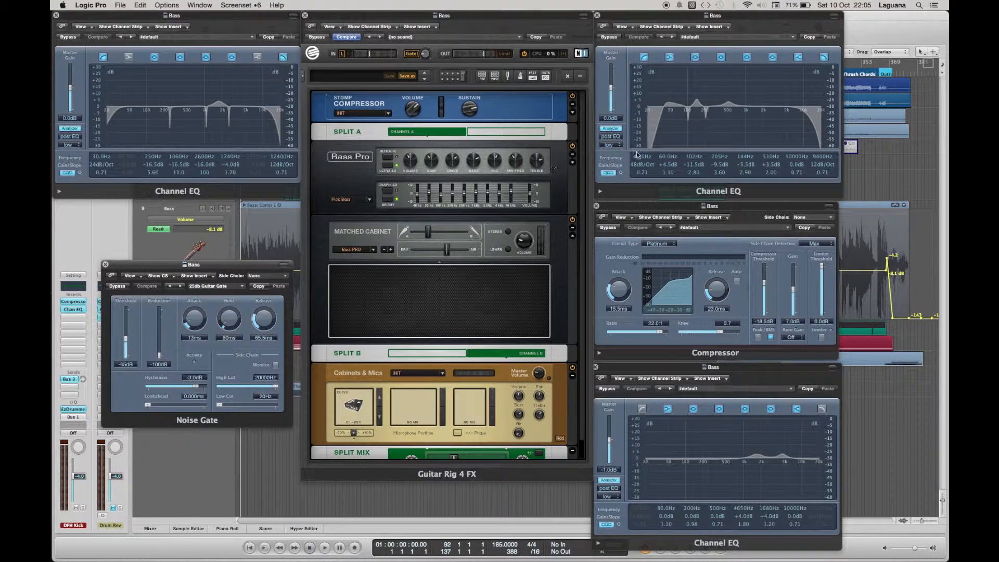
{"action": "left_click", "coordinate": [668, 162]}
{"action": "key", "text": "7"}
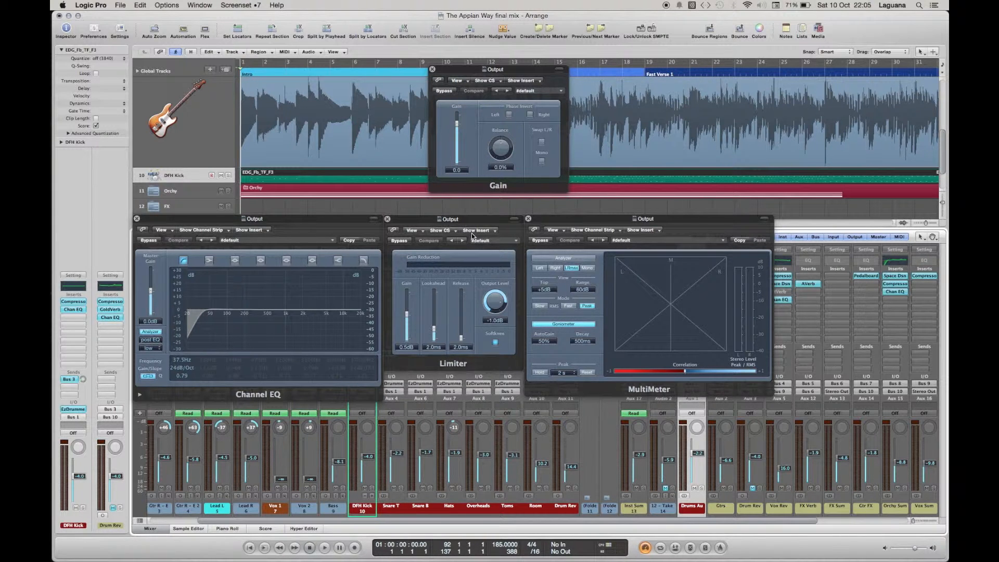
{"action": "key", "text": "8"}
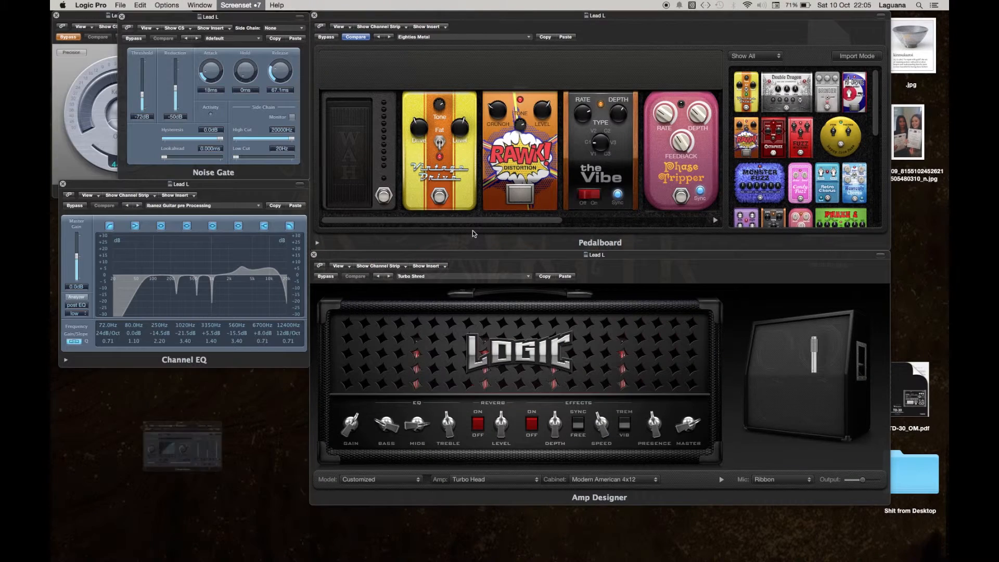
- Return to the Output screenset (7), and recall the Lead L (8) and Lead R (9) screensets from the list
{"action": "left_click", "coordinate": [241, 6]}
{"action": "left_click", "coordinate": [253, 69]}
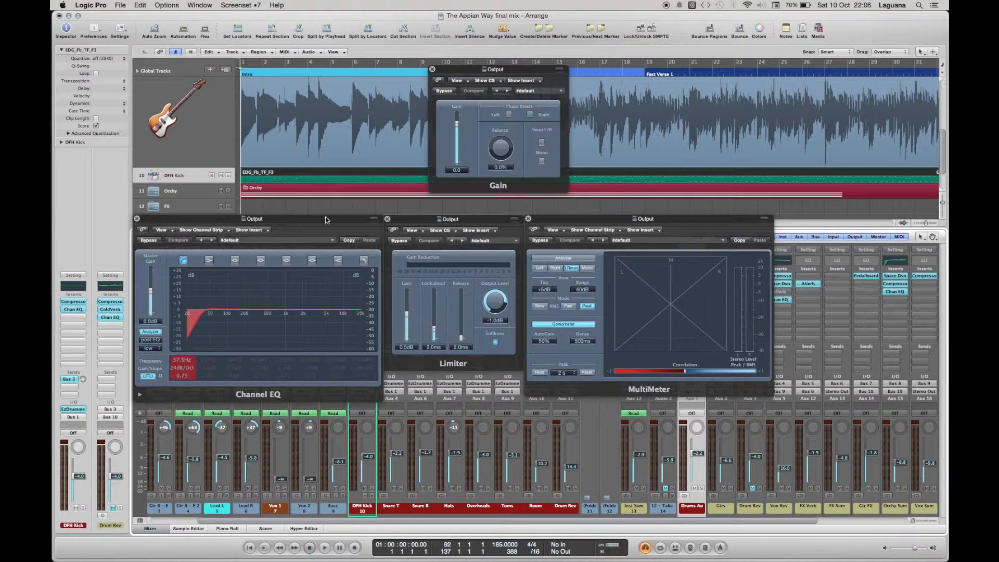
{"action": "left_click", "coordinate": [246, 5]}
{"action": "left_click", "coordinate": [252, 81]}
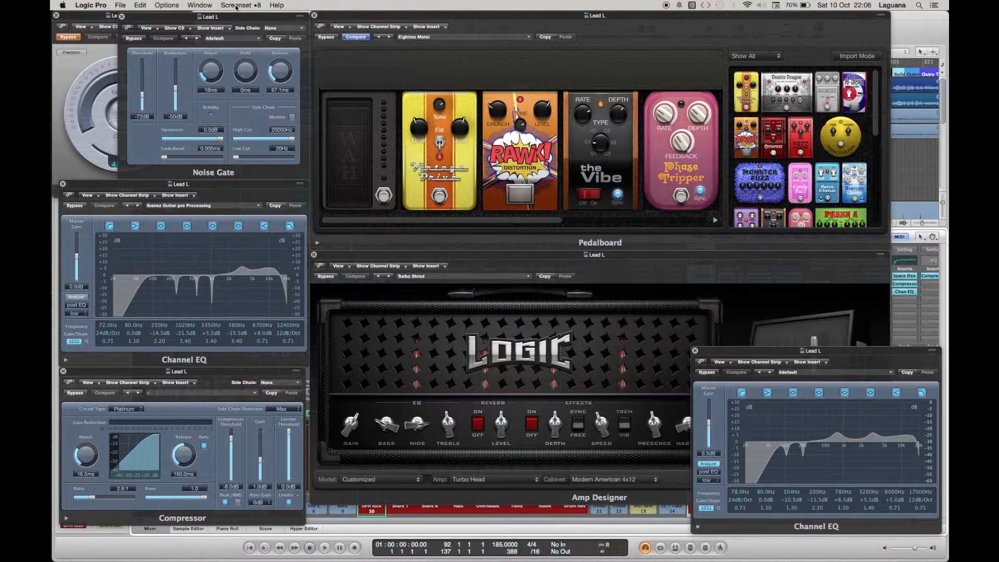
{"action": "left_click", "coordinate": [236, 6]}
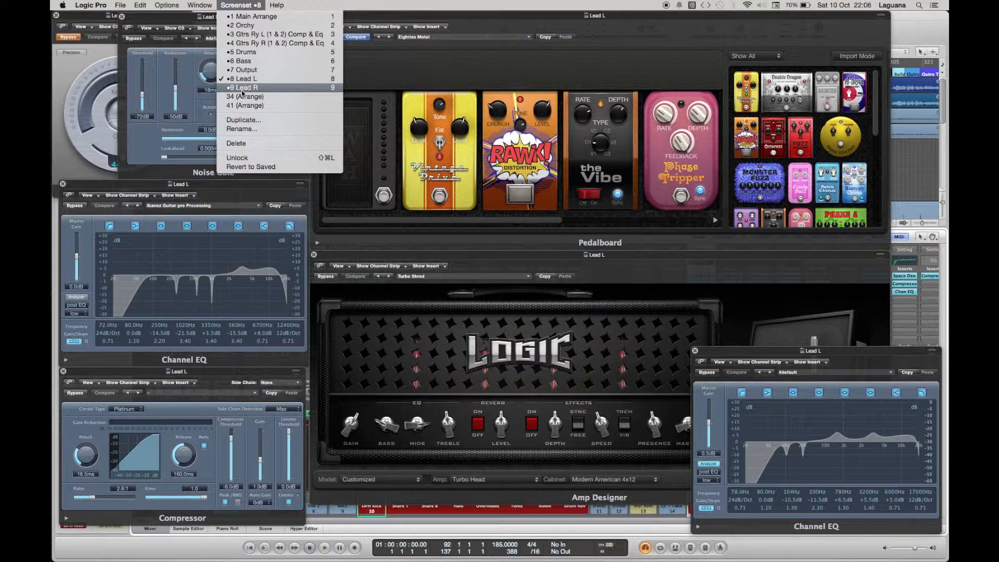
{"action": "left_click", "coordinate": [257, 89]}
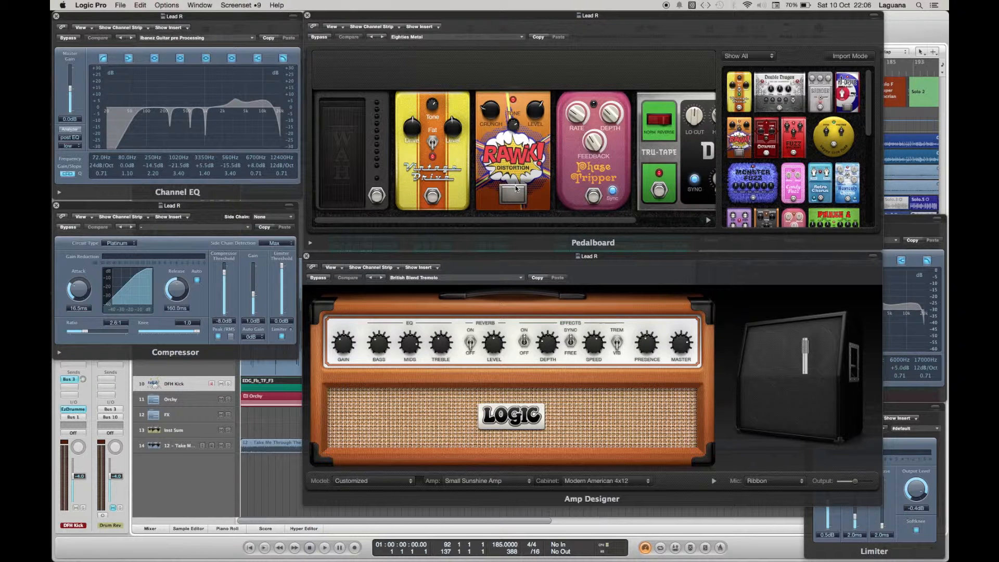
- Recall the Main Arrange screenset (1) unlocked, show the DFH Kick Channel EQ window, and move it over the middle of the tracks
{"action": "left_click", "coordinate": [239, 5]}
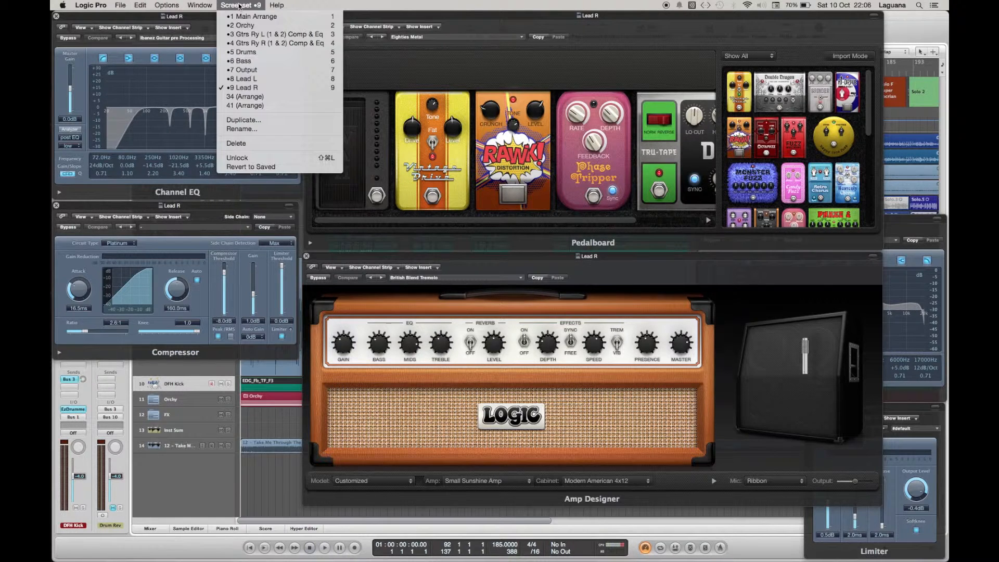
{"action": "left_click", "coordinate": [246, 18]}
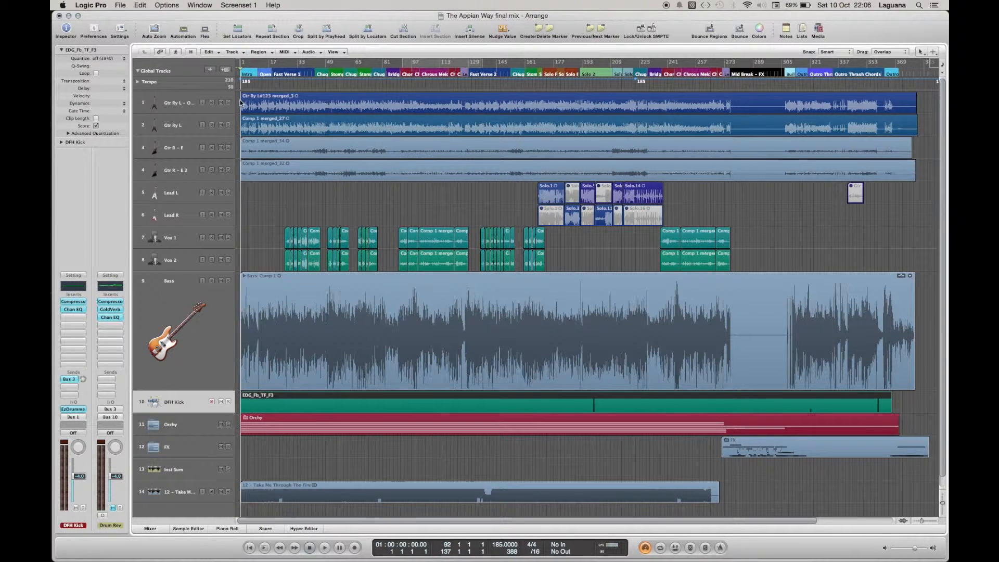
{"action": "key", "text": "v"}
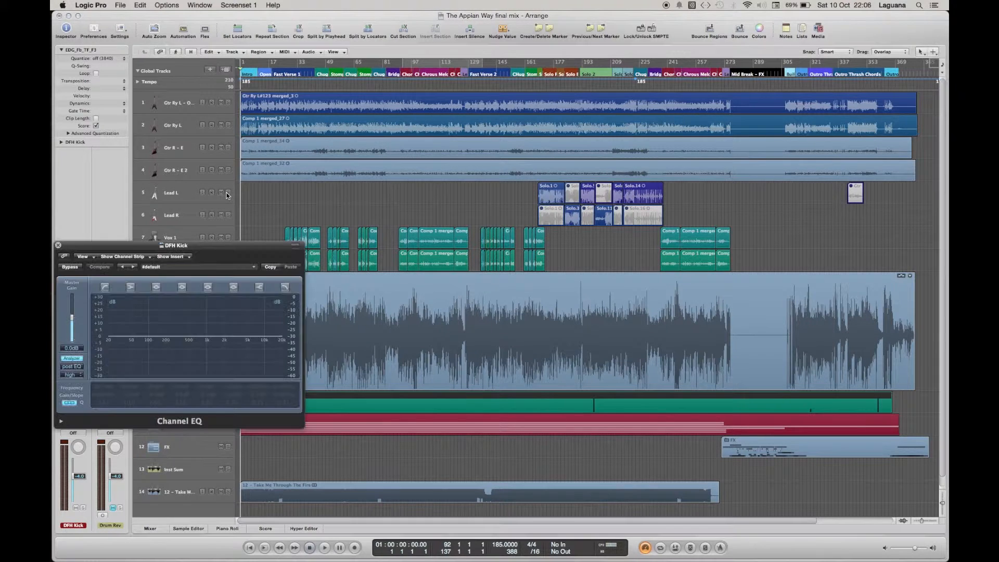
{"action": "left_click_drag", "start_coordinate": [210, 249], "coordinate": [361, 202]}
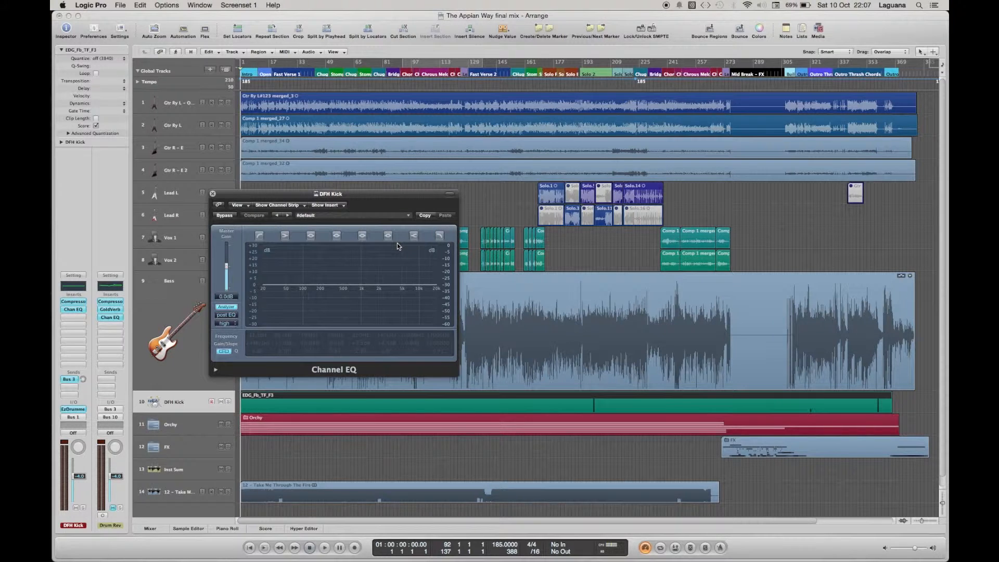
- Lock screenset 1 with the DFH Kick Channel EQ window open, then switch to screenset 2 and back
{"action": "key", "text": "1"}
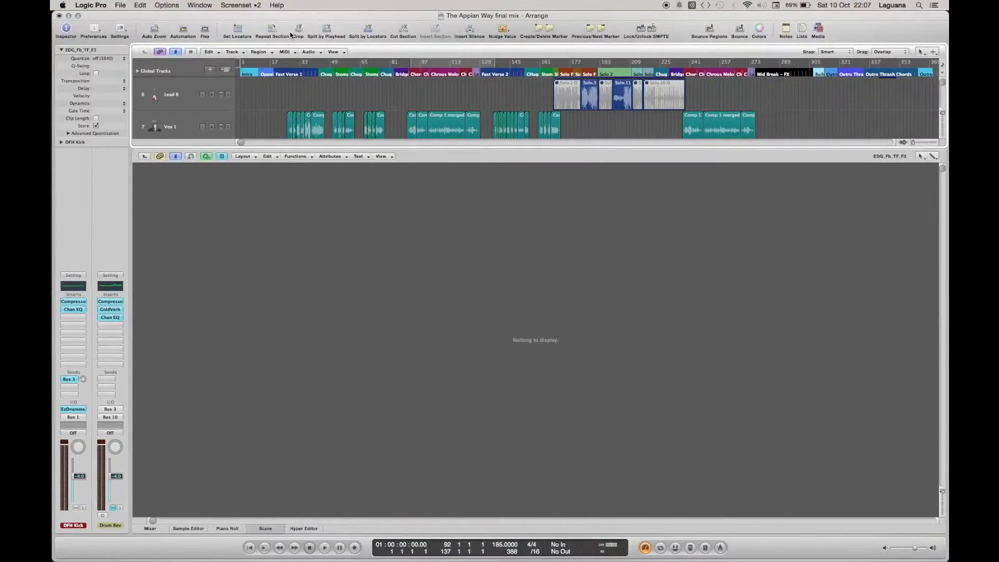
{"action": "key", "text": "2"}
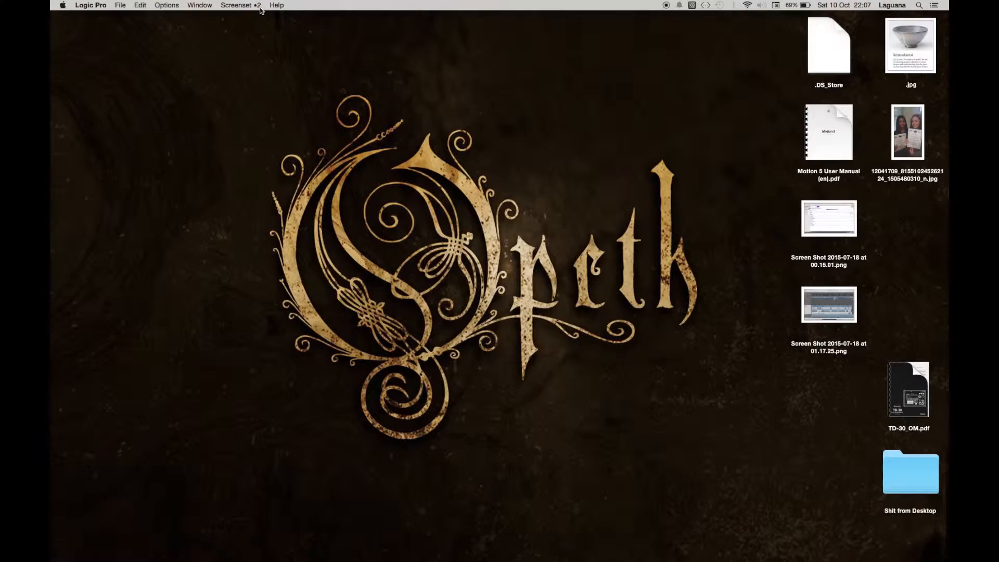
{"action": "key", "text": "1"}
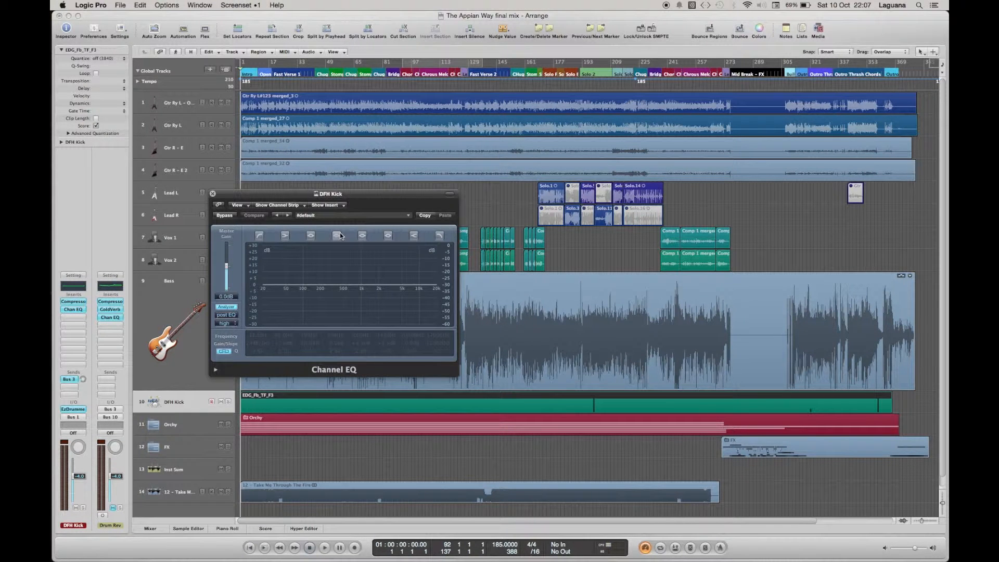
- Close the DFH Kick Channel EQ window, and recall screensets 2 and 1 to test the locked layout
{"action": "left_click", "coordinate": [213, 194]}
{"action": "key", "text": "2"}
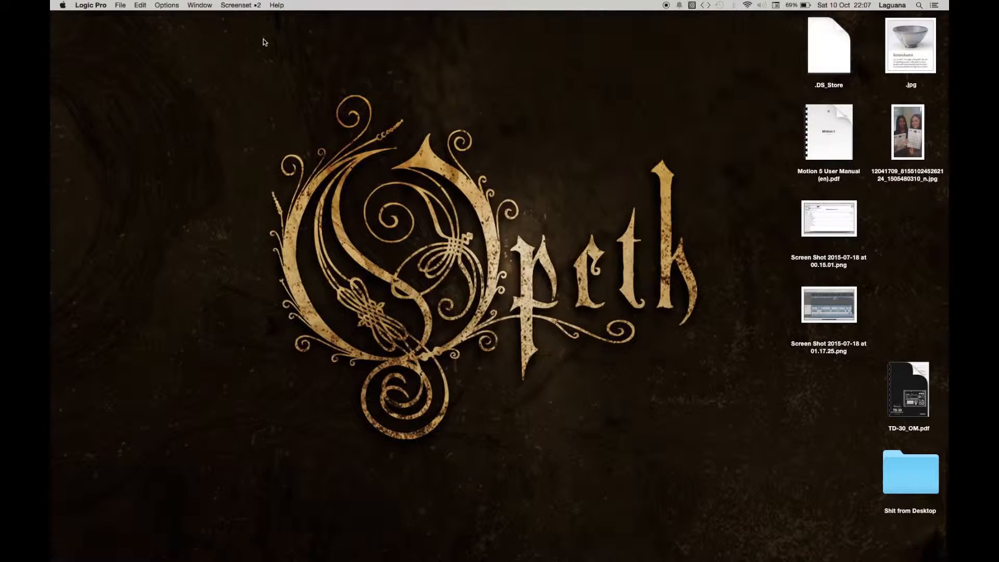
{"action": "key", "text": "1"}
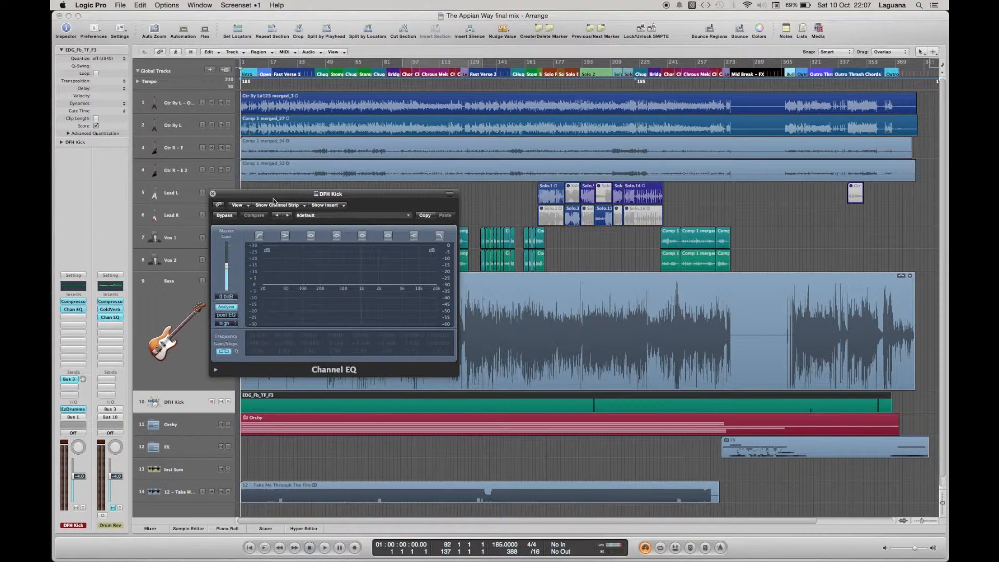
- Unlock screenset 1, close its DFH Kick Channel EQ window, and lock the screenset again
{"action": "left_click_drag", "start_coordinate": [267, 194], "coordinate": [303, 162]}
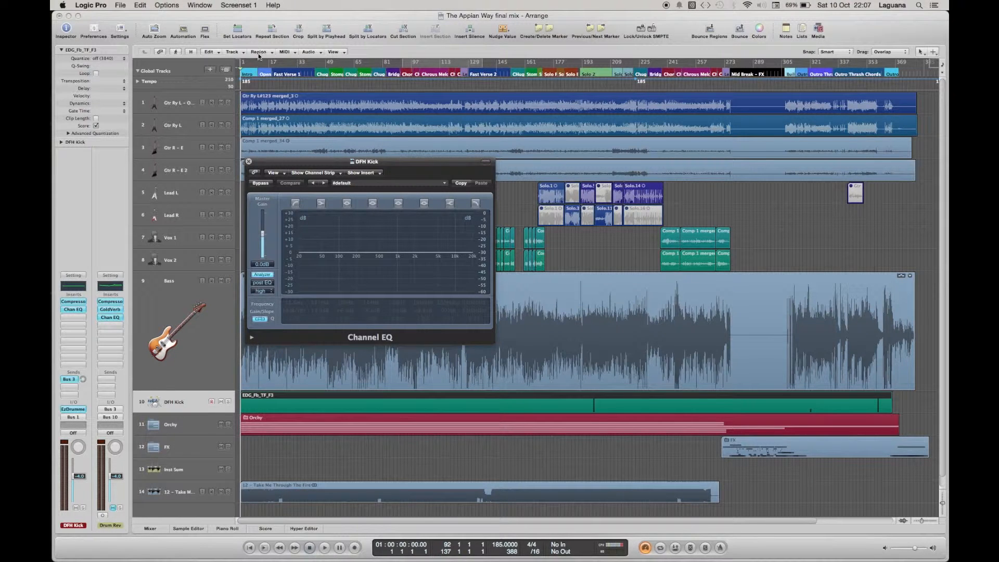
{"action": "left_click", "coordinate": [249, 162]}
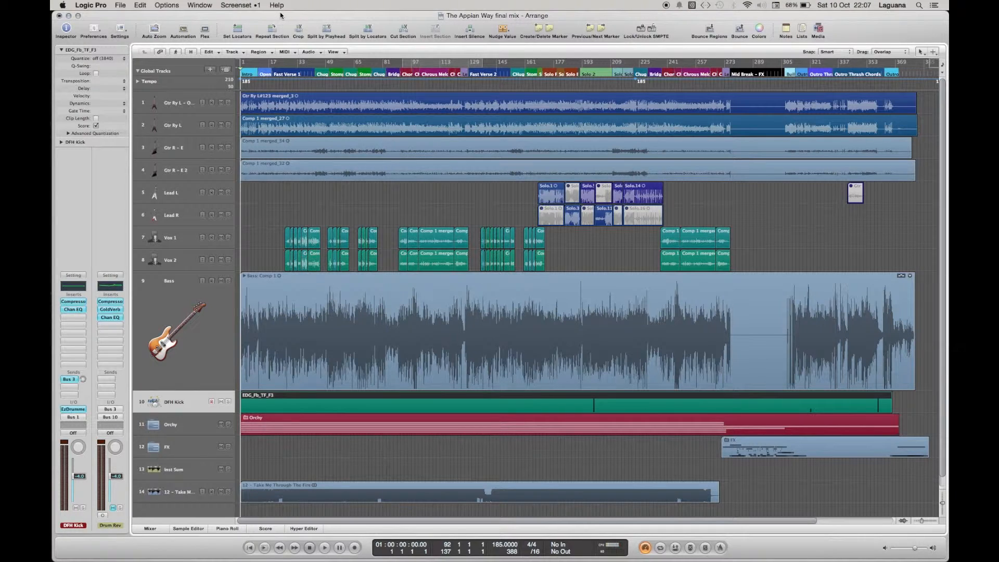
- Recall screensets 2 and 3, and toggle the guitar plug-in windows until only the arrangement is shown
{"action": "key", "text": "2"}
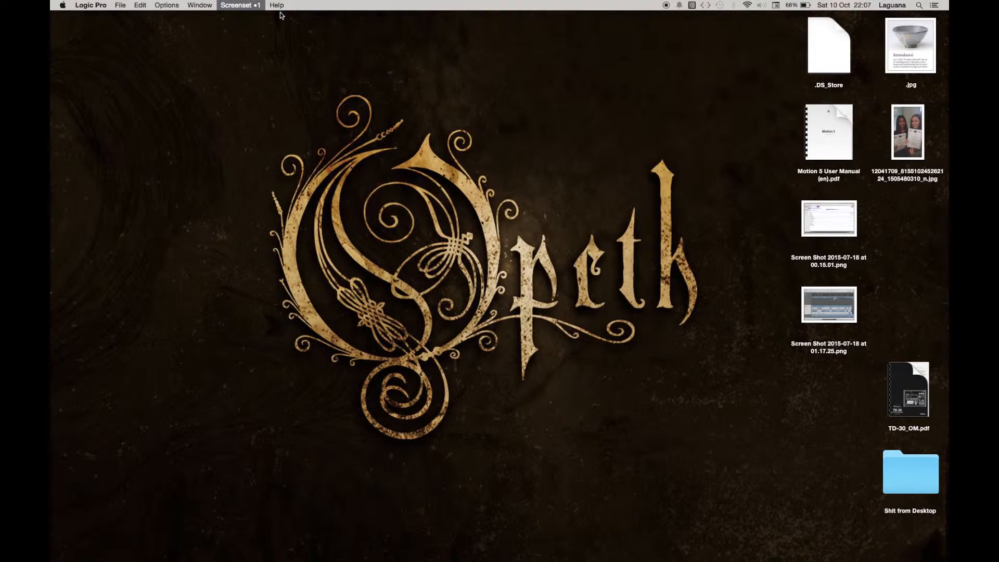
{"action": "key", "text": "3"}
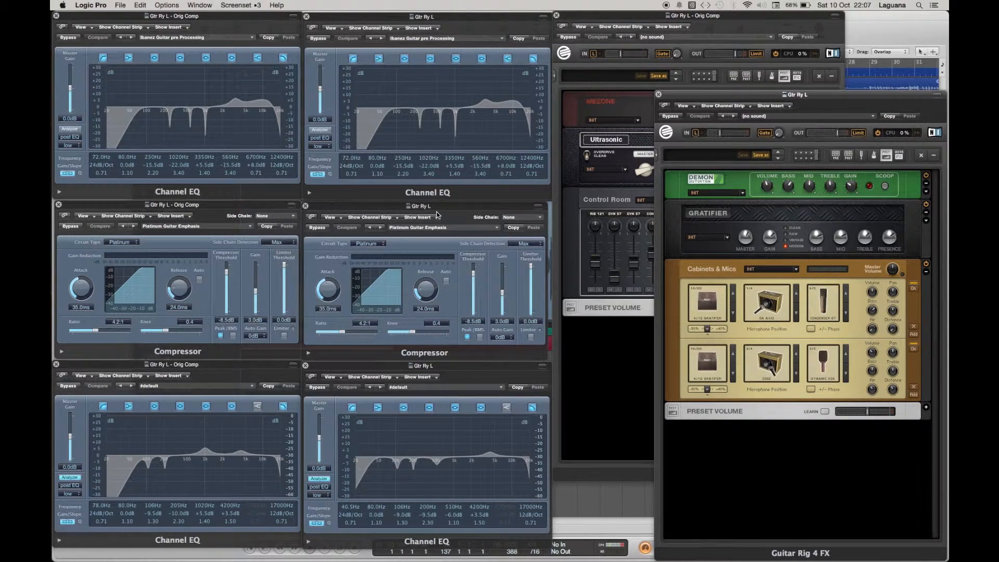
{"action": "key", "text": "v"}
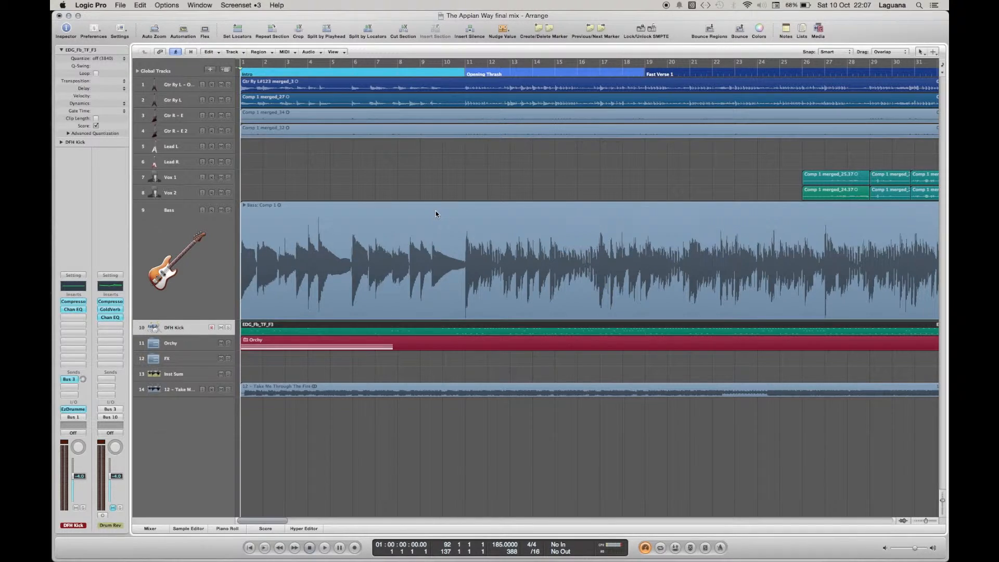
{"action": "key", "text": "v"}
{"action": "key", "text": "v"}
- Deselect the regions, and set a cycle range from bar 5 to bar 10 with cycling turned off
{"action": "left_click", "coordinate": [363, 189]}
{"action": "left_click_drag", "start_coordinate": [338, 61], "coordinate": [441, 63]}
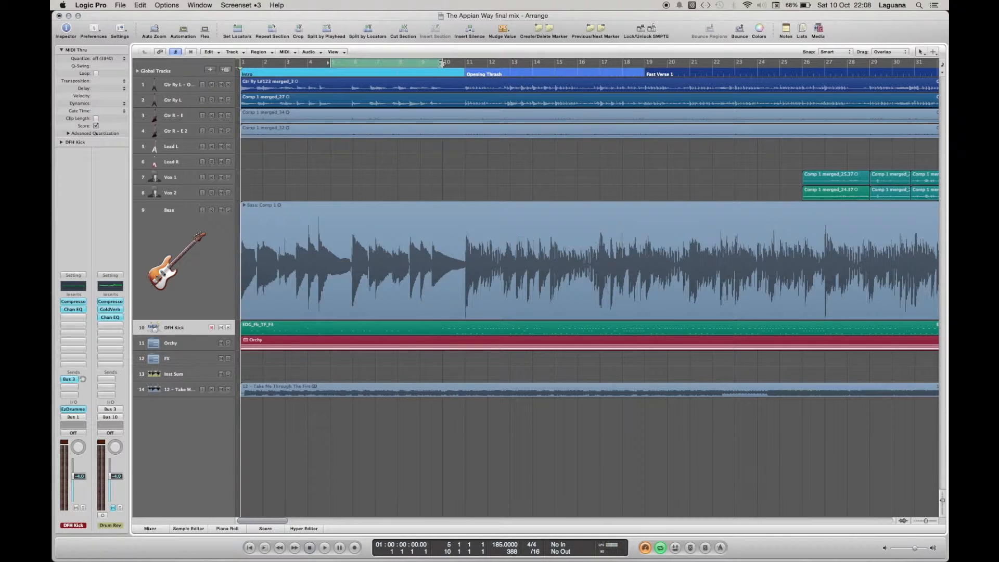
{"action": "left_click", "coordinate": [441, 64]}
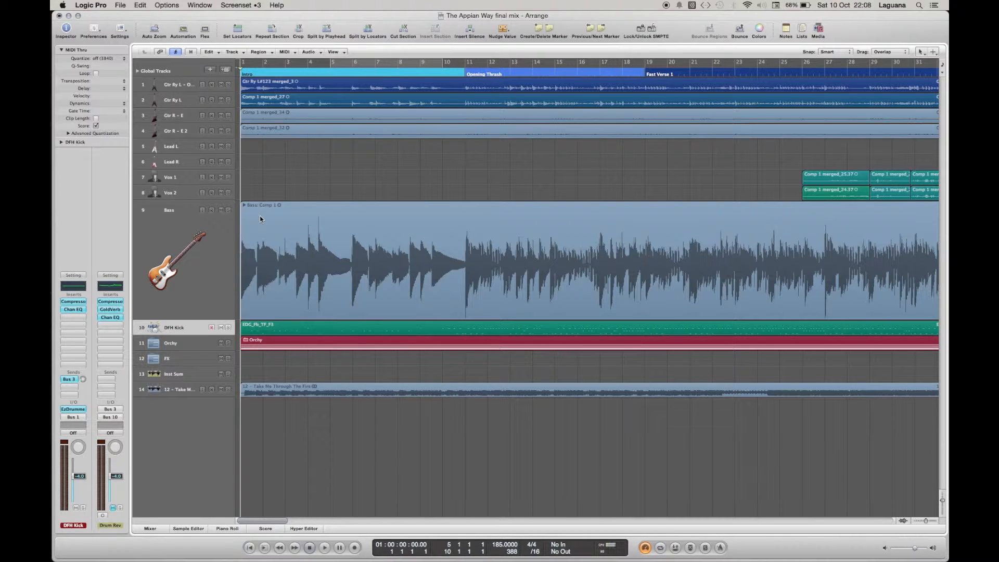
- Recall screenset 1, unlock it, and show the mixer below the tracks
{"action": "key", "text": "x"}
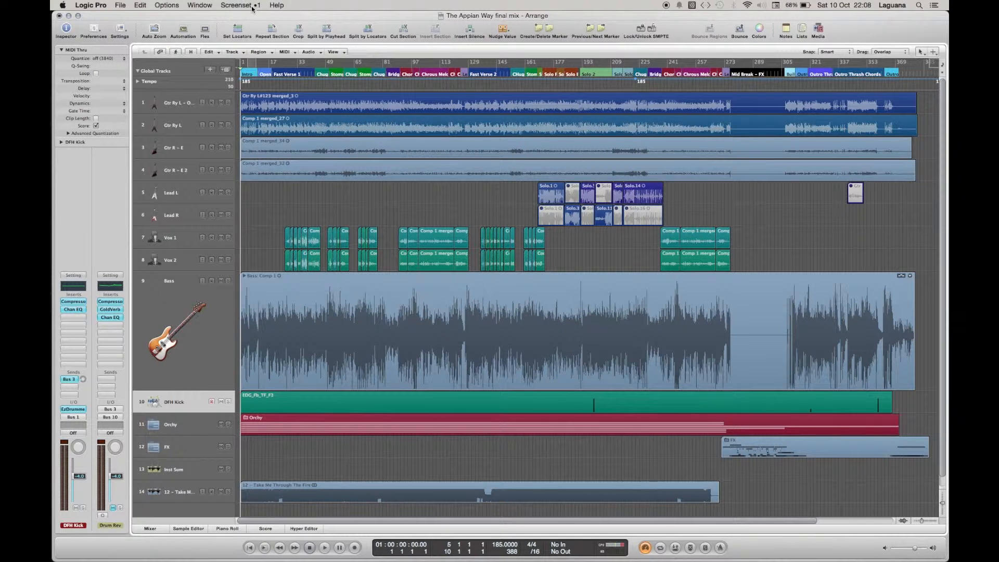
{"action": "key", "text": "1"}
{"action": "key", "text": "x"}
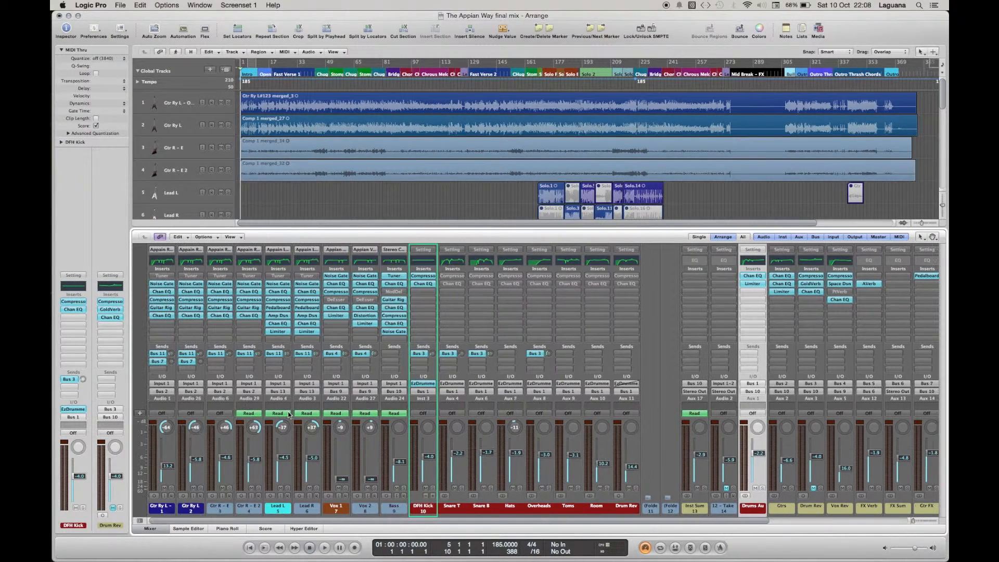
- Select the first Gtr Ry L channel with its region zoomed to fit, and open its Noise Gate, first Channel EQ and Compressor
{"action": "left_click", "coordinate": [161, 513]}
{"action": "key", "text": "z"}
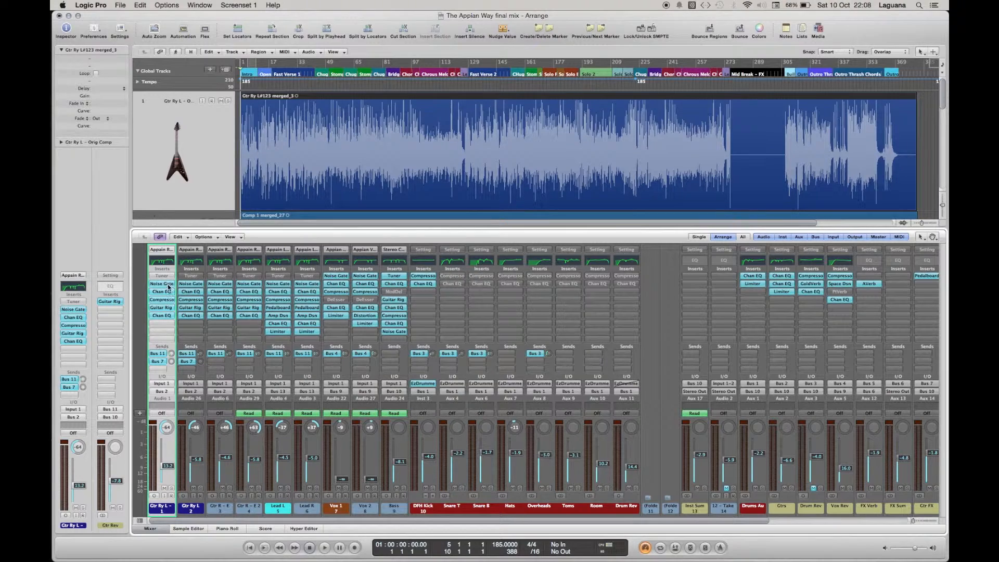
{"action": "left_click", "coordinate": [168, 284]}
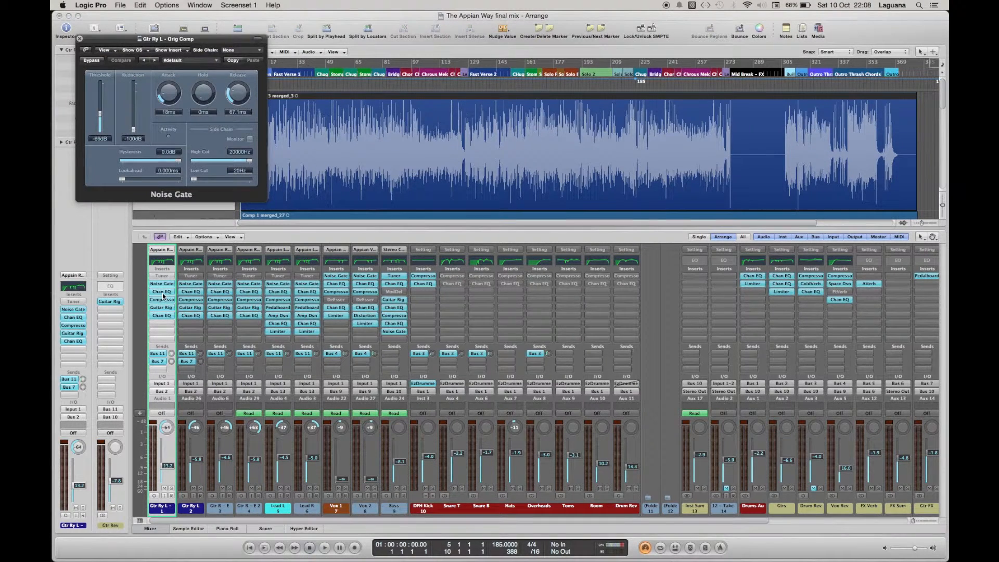
{"action": "left_click", "coordinate": [162, 292]}
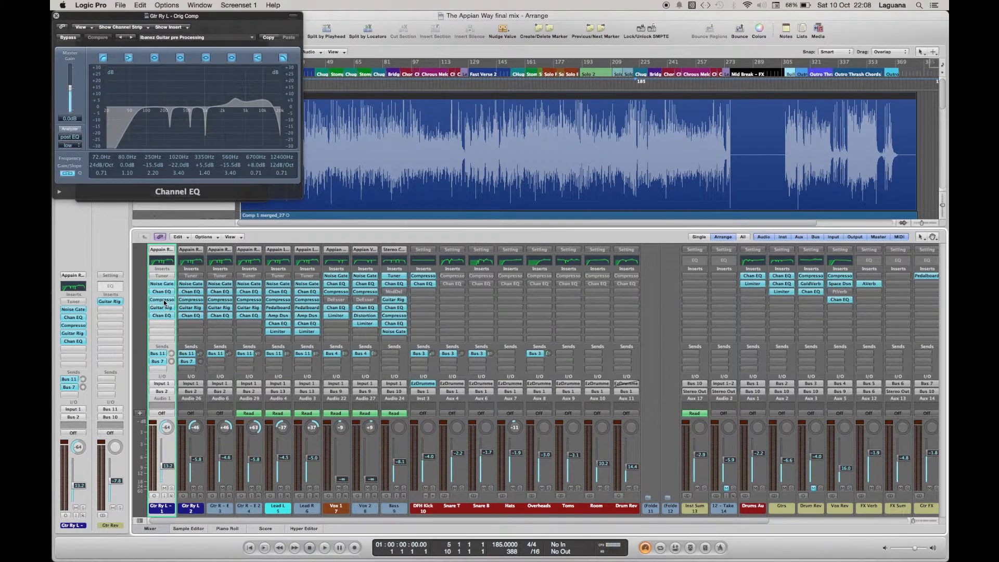
{"action": "left_click", "coordinate": [162, 300]}
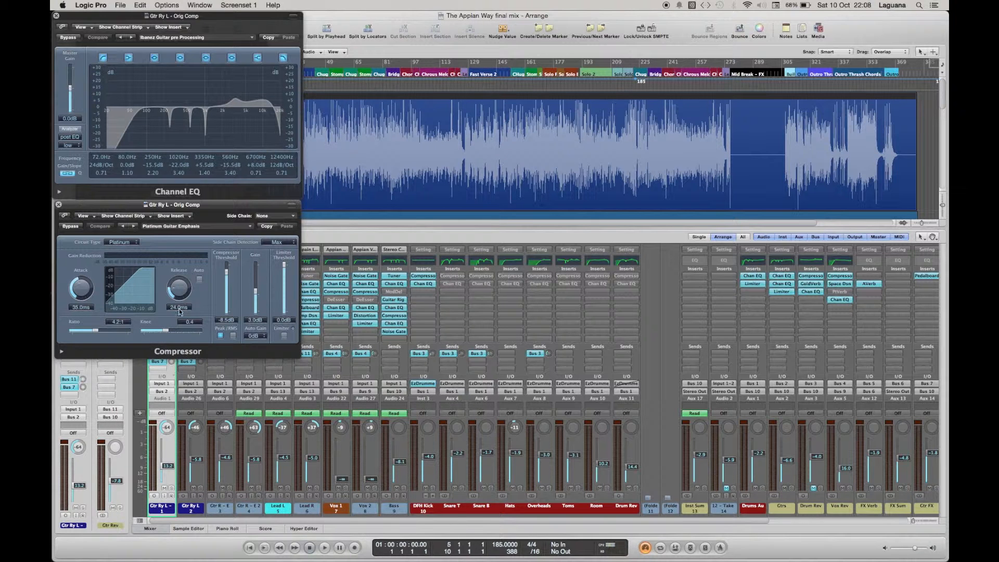
- Open the channel's Guitar Rig and second Channel EQ too, hiding and showing the plug-in windows to reach the inserts
{"action": "key", "text": "v"}
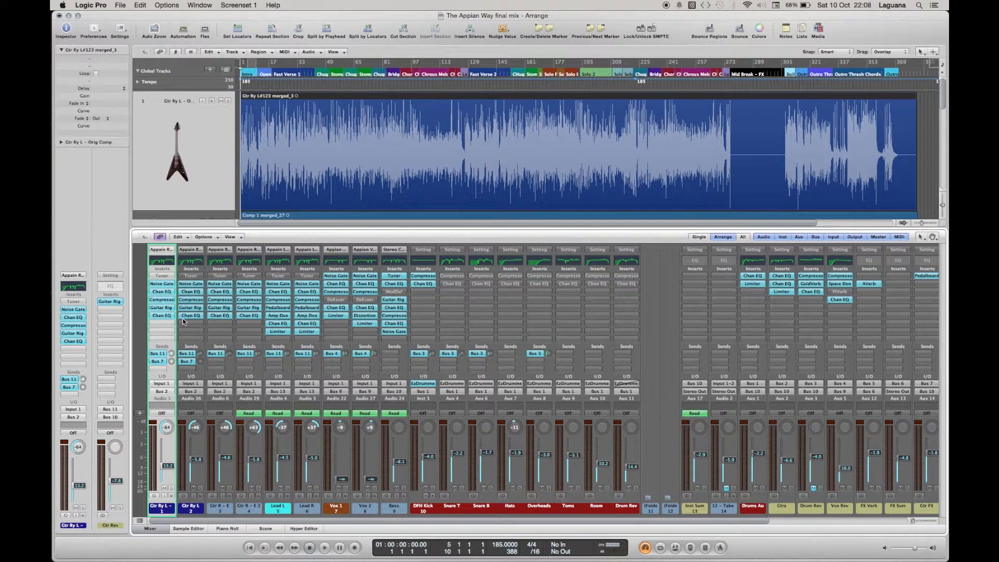
{"action": "key", "text": "v"}
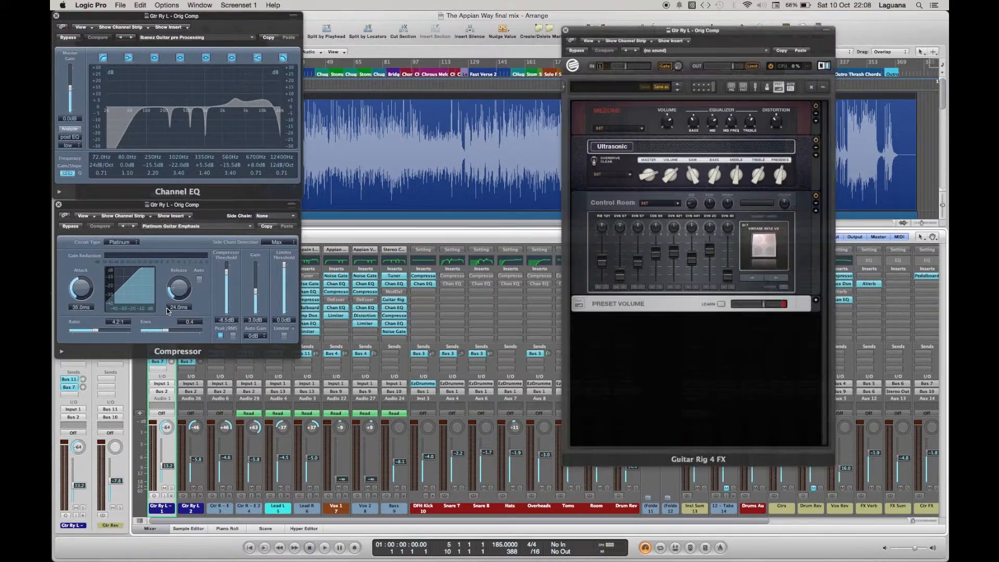
{"action": "key", "text": "v"}
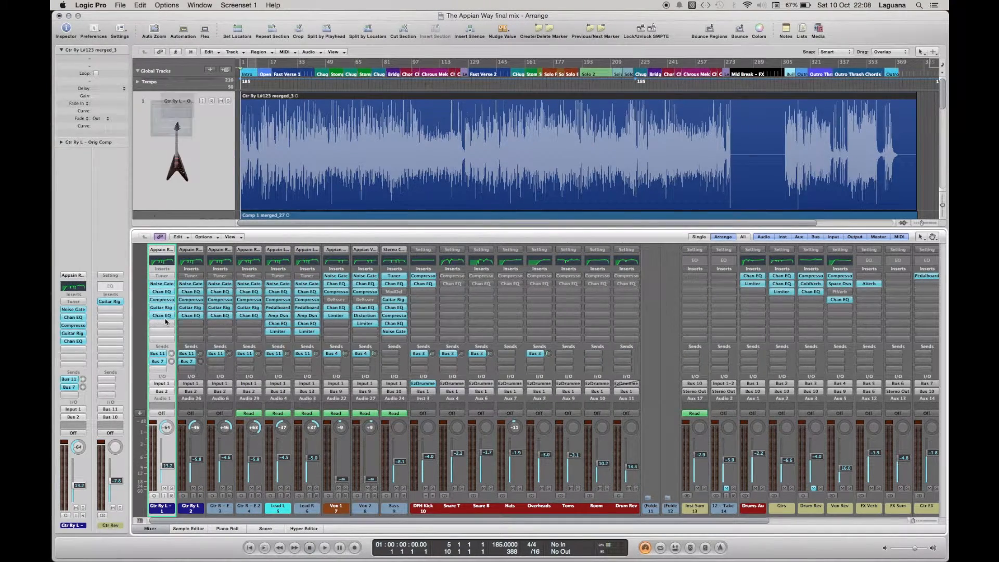
{"action": "key", "text": "v"}
- Stack the first Channel EQ, Compressor and second Channel EQ in a column beside Guitar Rig, with the Noise Gate next to the first EQ
{"action": "left_click_drag", "start_coordinate": [267, 205], "coordinate": [374, 201]}
{"action": "left_click_drag", "start_coordinate": [230, 21], "coordinate": [321, 22]}
{"action": "left_click_drag", "start_coordinate": [259, 20], "coordinate": [419, 17]}
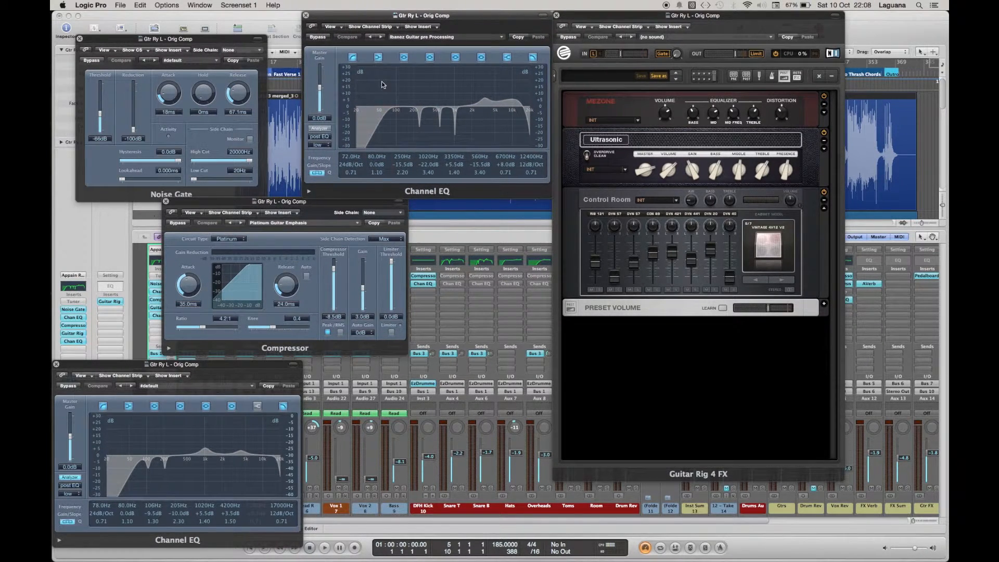
{"action": "left_click_drag", "start_coordinate": [319, 206], "coordinate": [460, 209]}
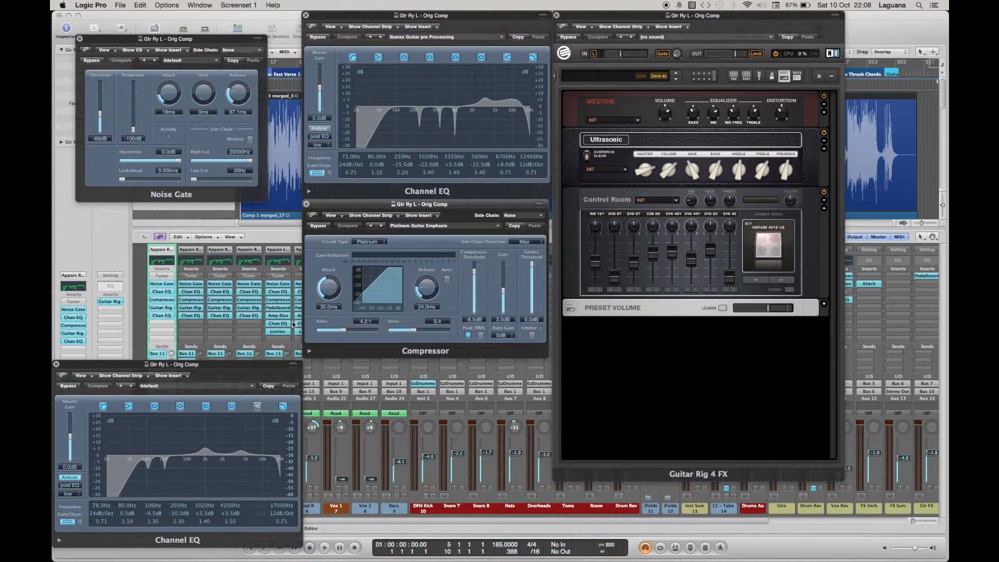
{"action": "left_click_drag", "start_coordinate": [116, 365], "coordinate": [363, 366]}
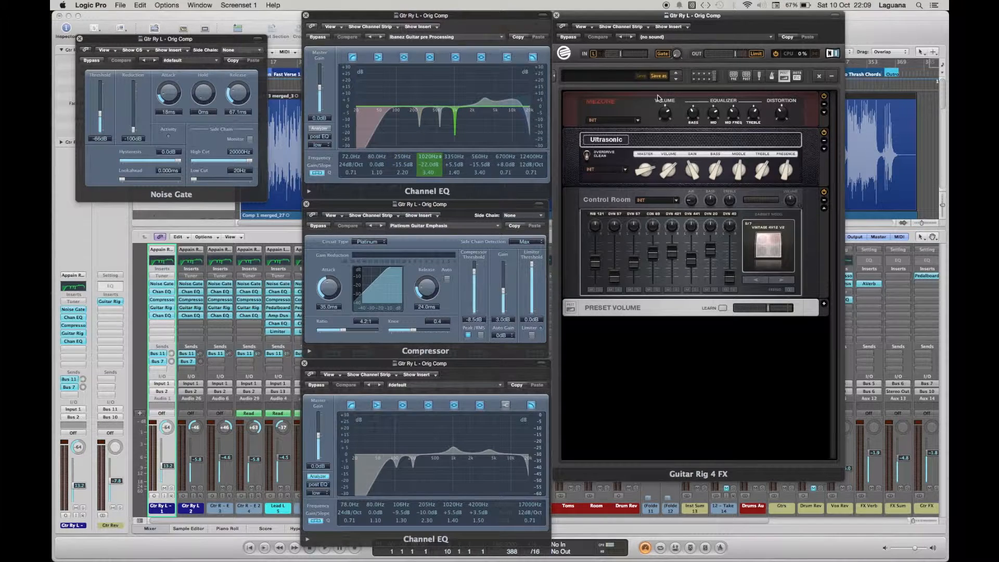
{"action": "left_click", "coordinate": [212, 42]}
{"action": "left_click_drag", "start_coordinate": [211, 41], "coordinate": [244, 16]}
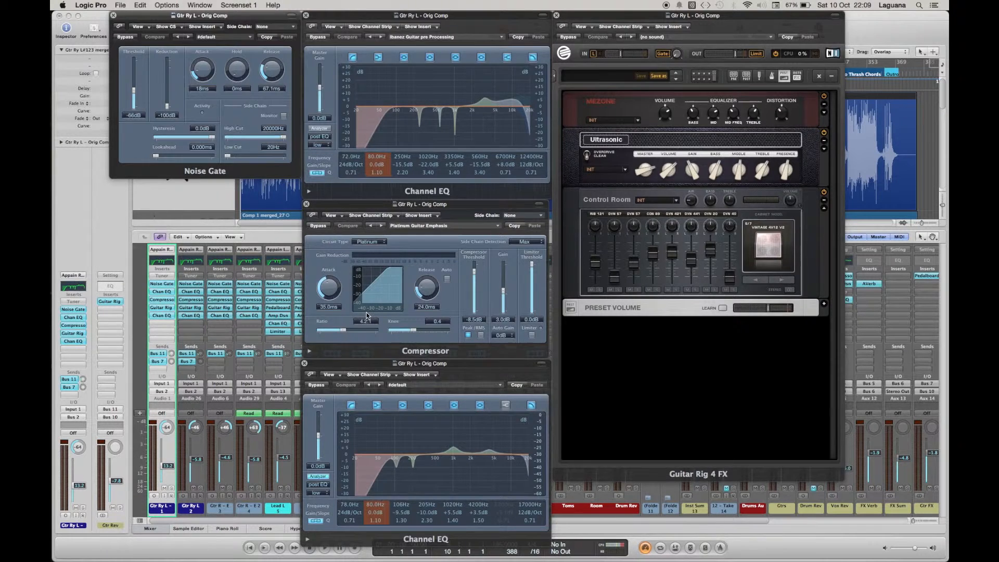
- Lock screenset 1 with the guitar plug-in layout, and switch to screenset 2 and back to test it
{"action": "key", "text": "v"}
{"action": "key", "text": "v"}
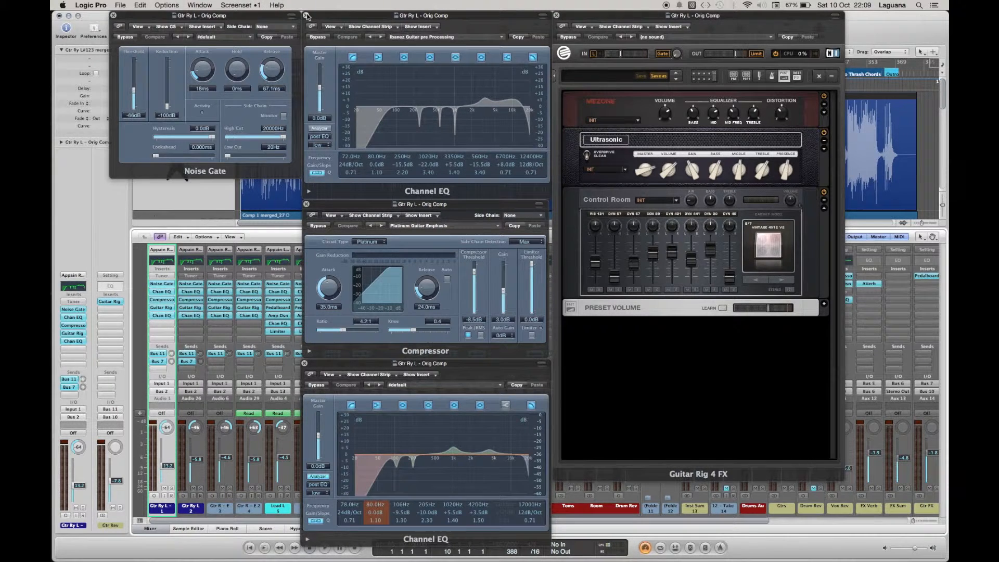
{"action": "key", "text": "2"}
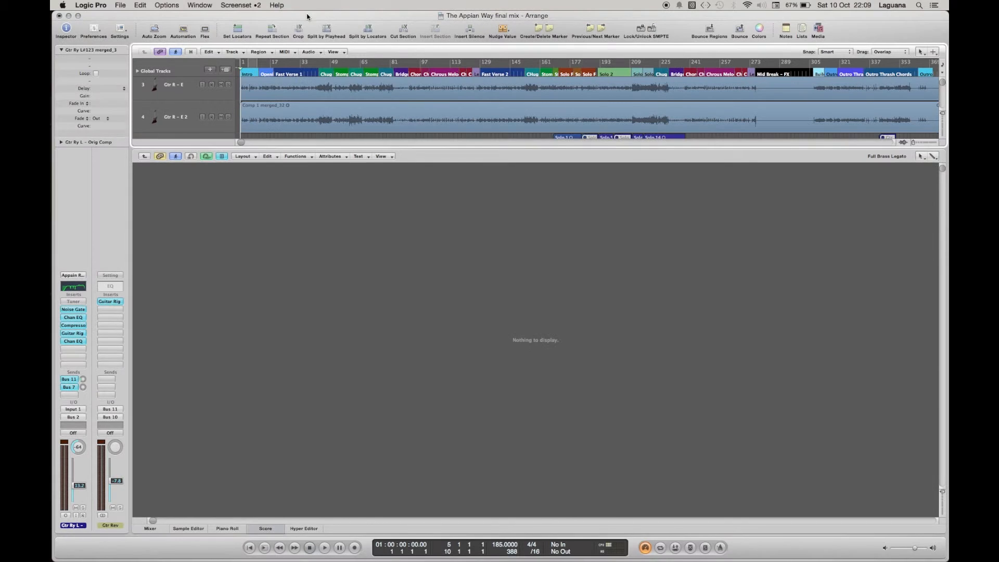
{"action": "key", "text": "1"}
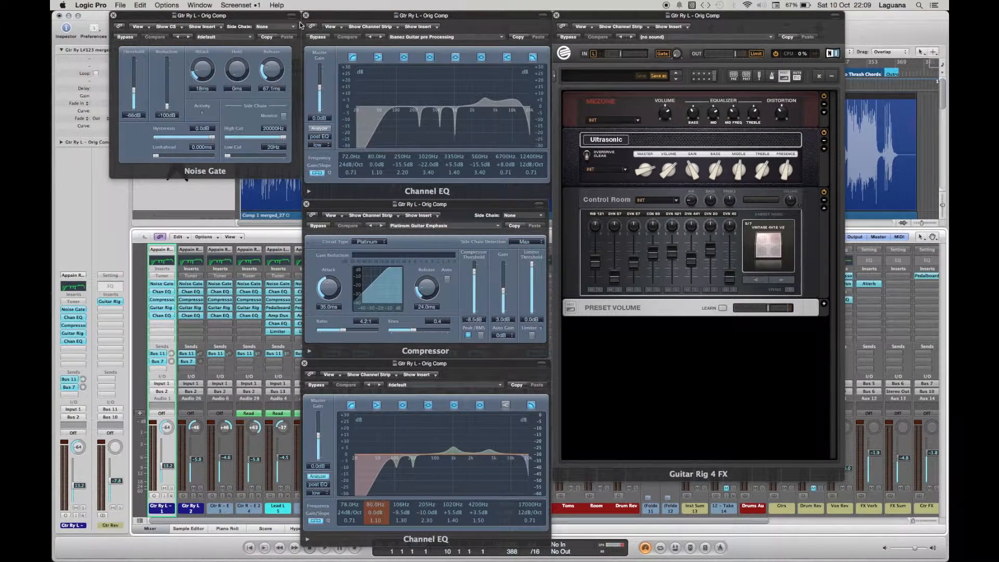
{"action": "key", "text": "v"}
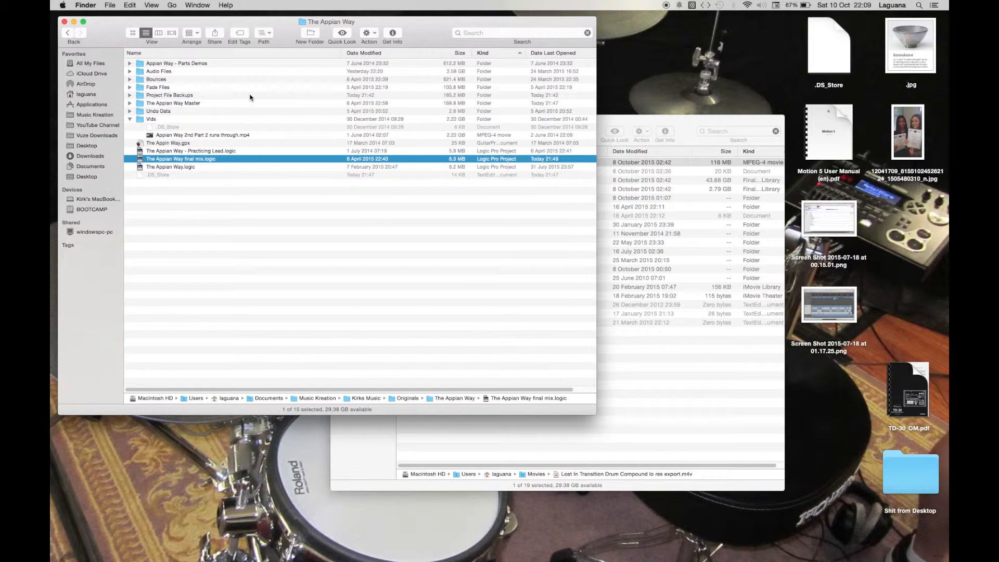
- Switch to Finder, close The Appian Way window, and open the Mission Control settings in System Preferences
{"action": "left_click", "coordinate": [64, 21]}
{"action": "mouse_move", "coordinate": [55, 198]}
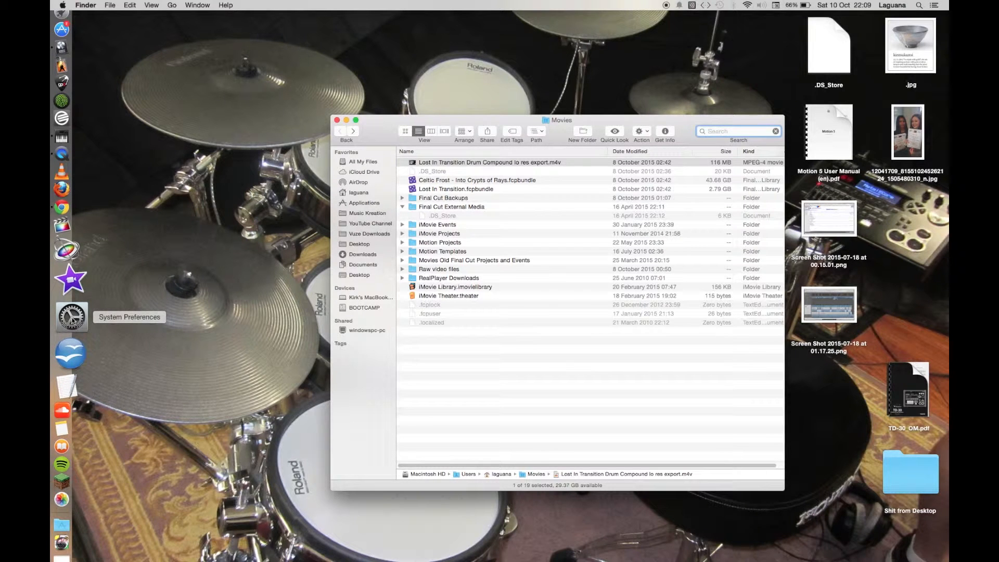
{"action": "left_click", "coordinate": [76, 319]}
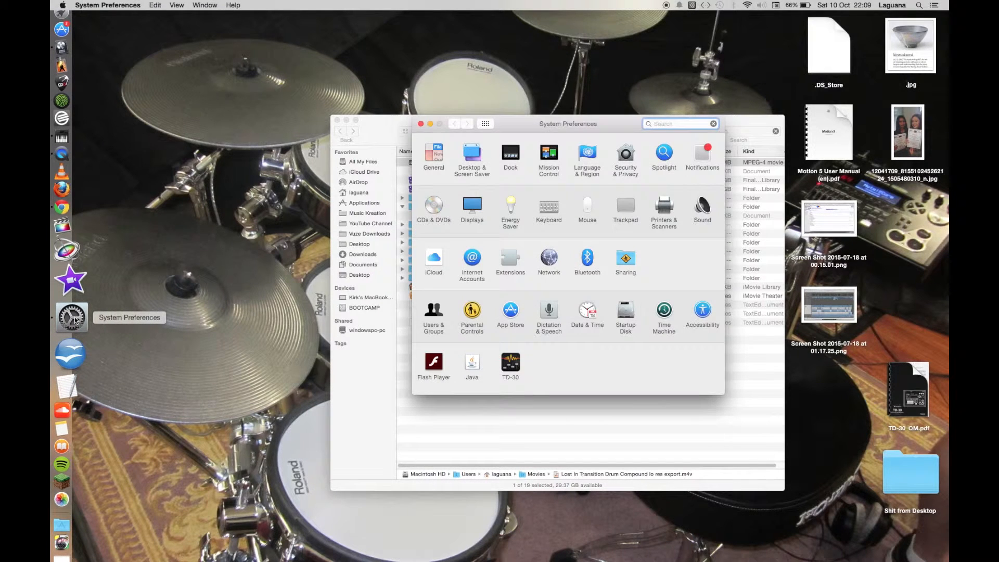
{"action": "left_click", "coordinate": [554, 156]}
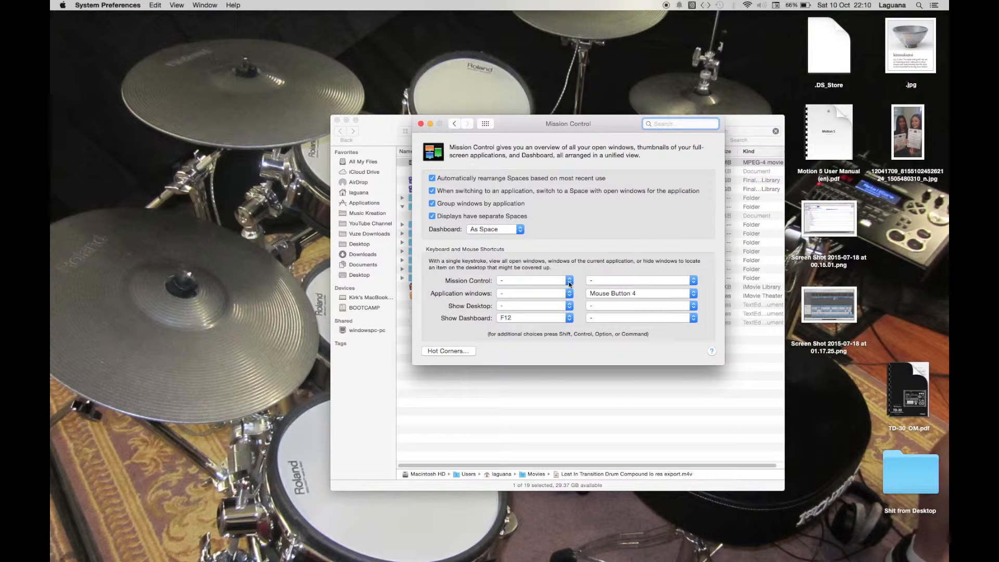
- View the keyboard shortcut choices for Mission Control, and open the Trackpad settings to view its gestures
{"action": "left_click", "coordinate": [570, 282]}
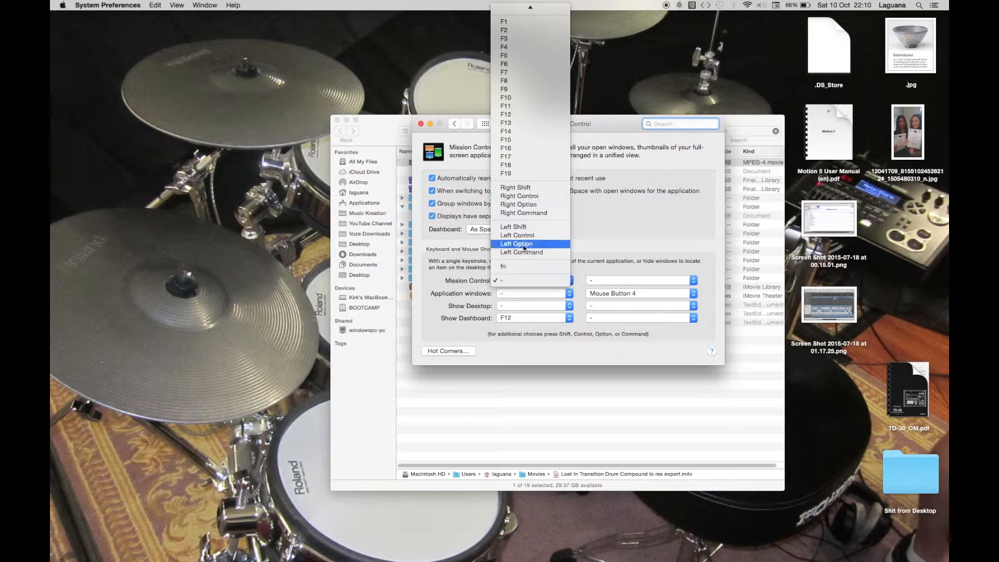
{"action": "left_click", "coordinate": [606, 120]}
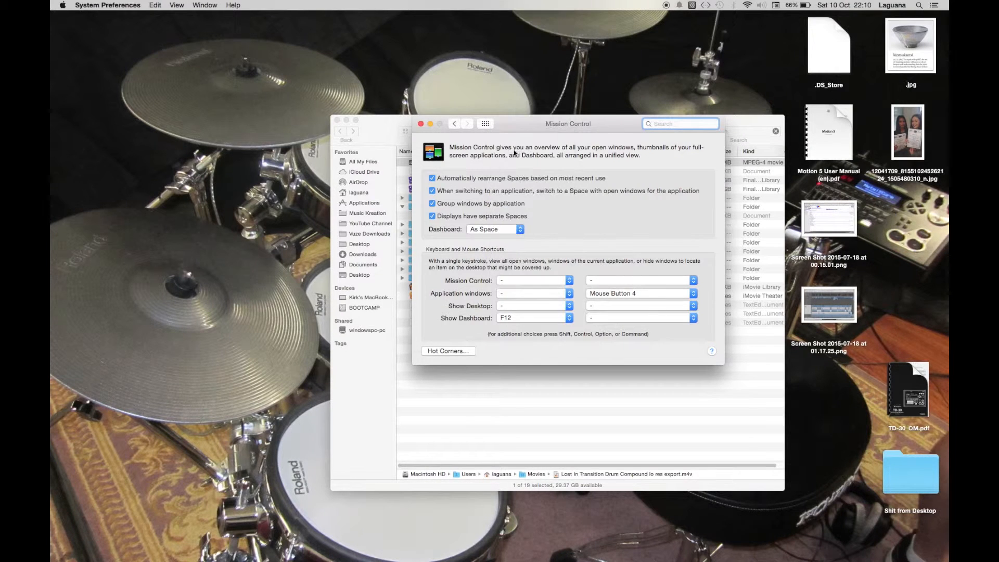
{"action": "left_click", "coordinate": [455, 124]}
{"action": "left_click", "coordinate": [626, 207]}
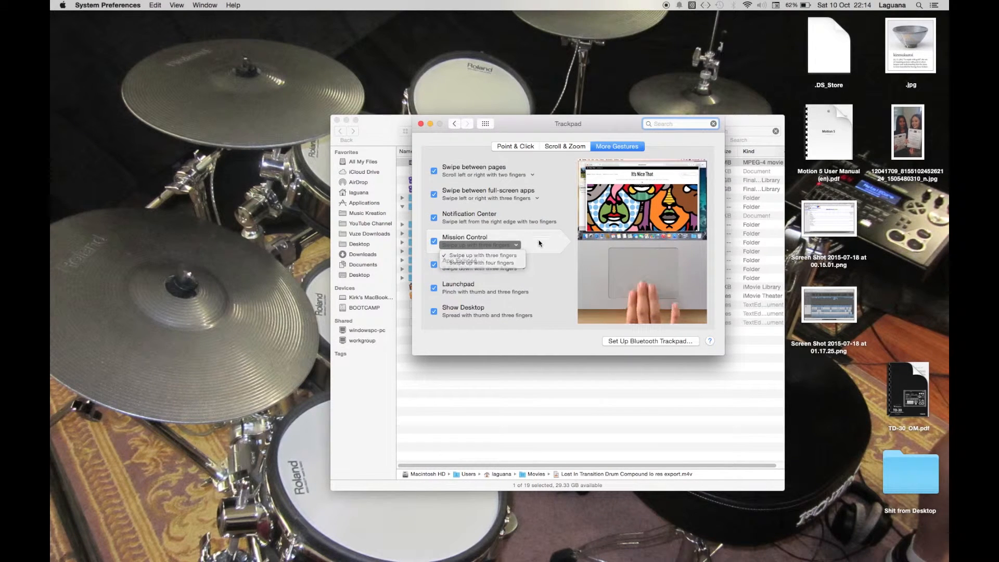
- Close the Trackpad settings and view the list of screensets for The Appian Way project in Logic Pro
{"action": "key", "text": "Escape"}
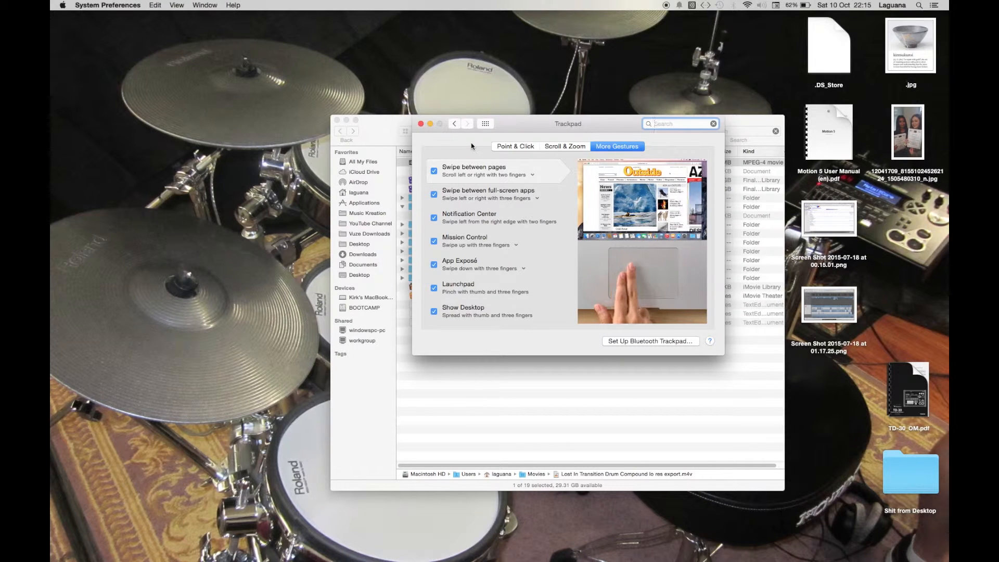
{"action": "left_click", "coordinate": [421, 125]}
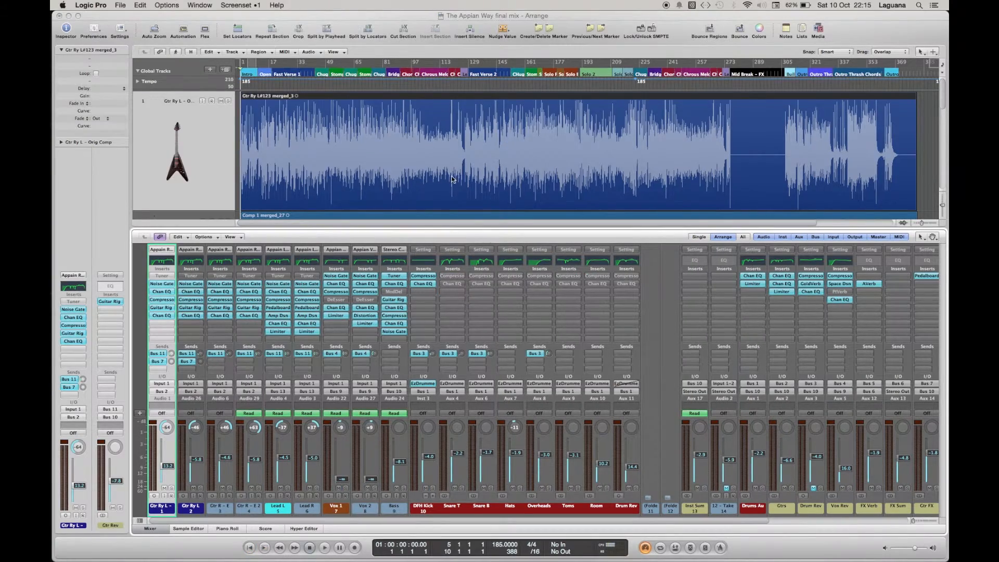
{"action": "left_click", "coordinate": [247, 5]}
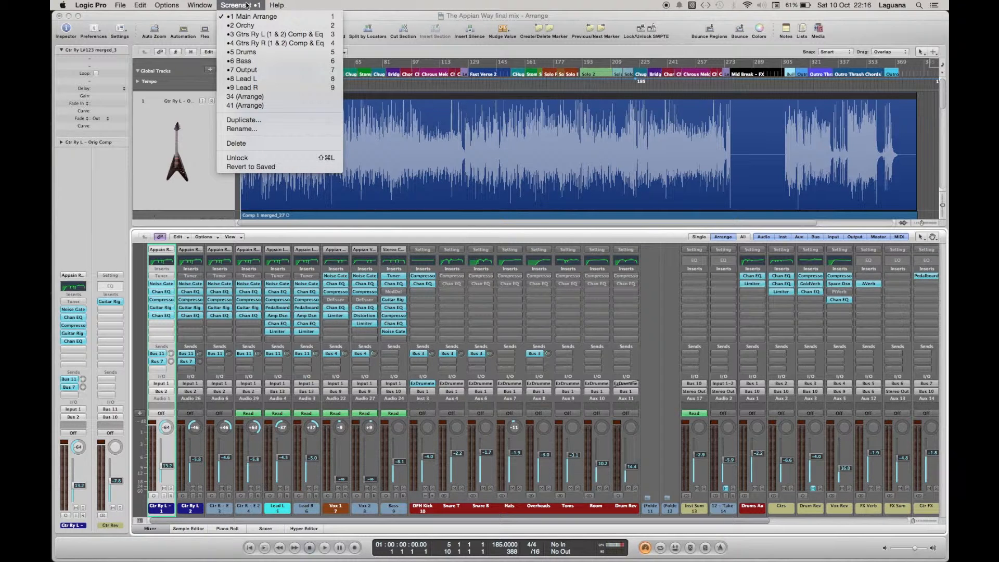
{"action": "left_click", "coordinate": [211, 125]}
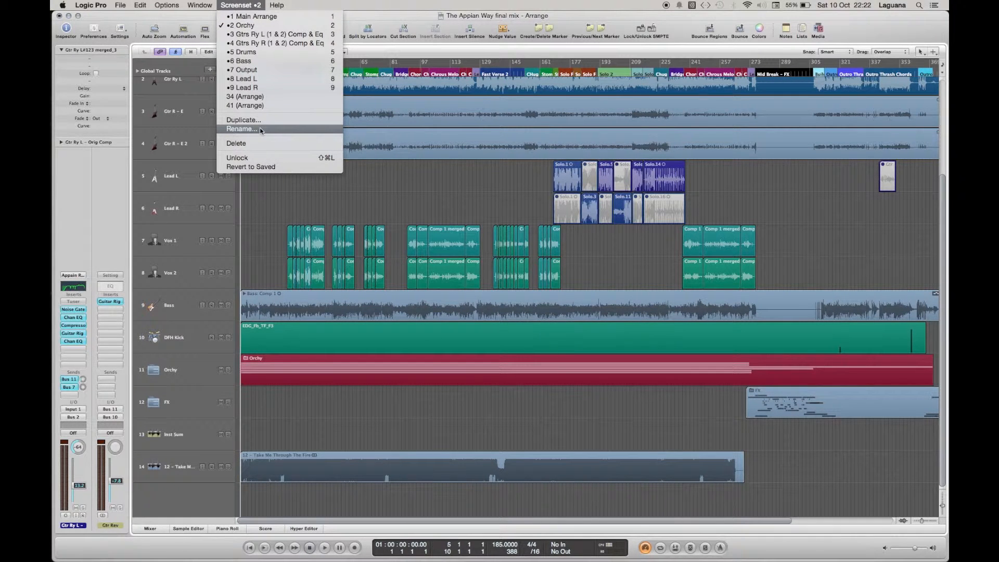
- Switch to screenset 3, Gtrs Ry L (1 & 2) Comp & Eq, and copy its full name without renaming it
{"action": "left_click", "coordinate": [267, 36]}
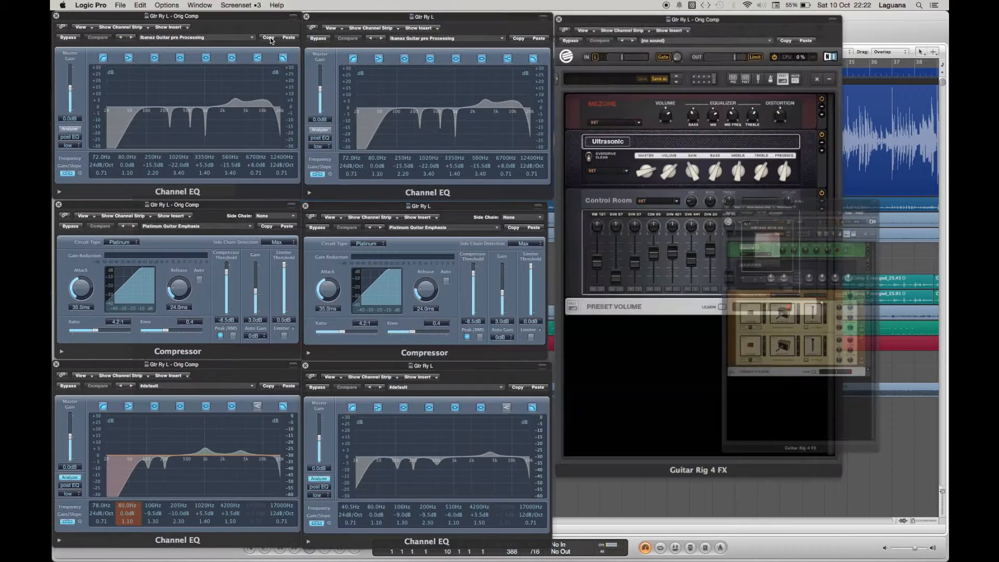
{"action": "left_click", "coordinate": [244, 6]}
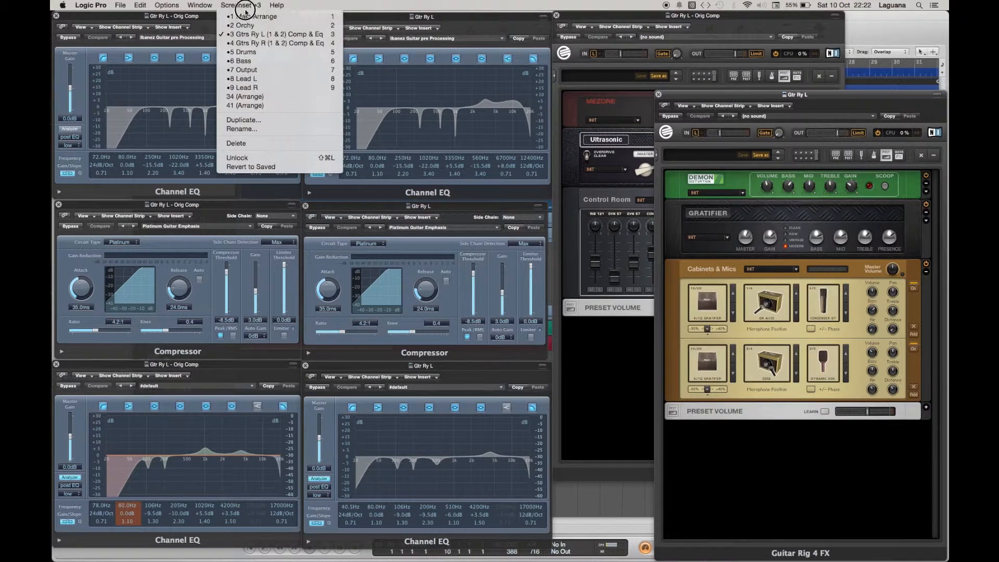
{"action": "left_click", "coordinate": [257, 127]}
{"action": "left_click", "coordinate": [539, 148]}
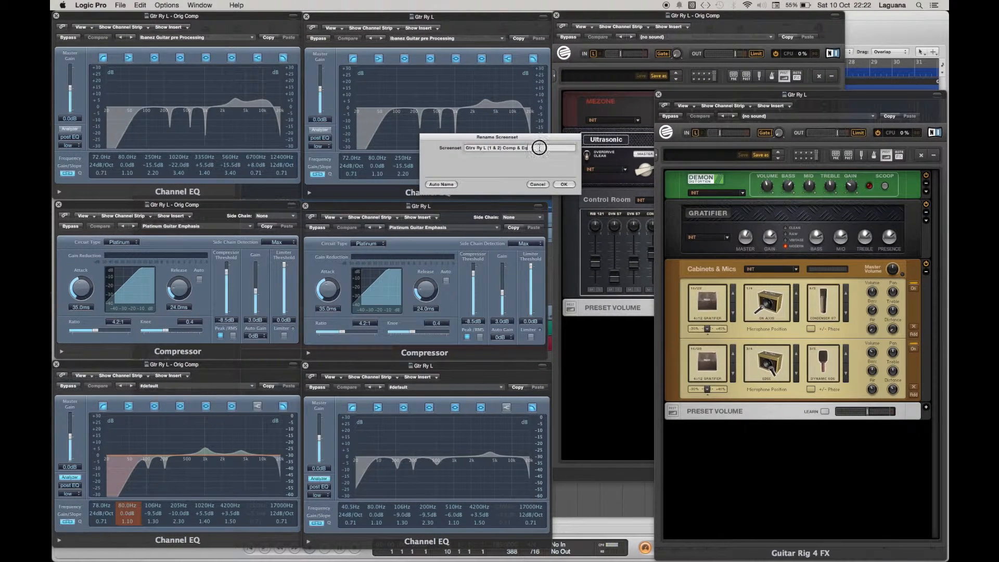
{"action": "mouse_move", "coordinate": [539, 148]}
{"action": "left_mouse_down"}
{"action": "mouse_move", "coordinate": [506, 147]}
{"action": "mouse_move", "coordinate": [533, 148]}
{"action": "left_mouse_up"}
{"action": "key", "text": "super+a"}
{"action": "key", "text": "super+c"}
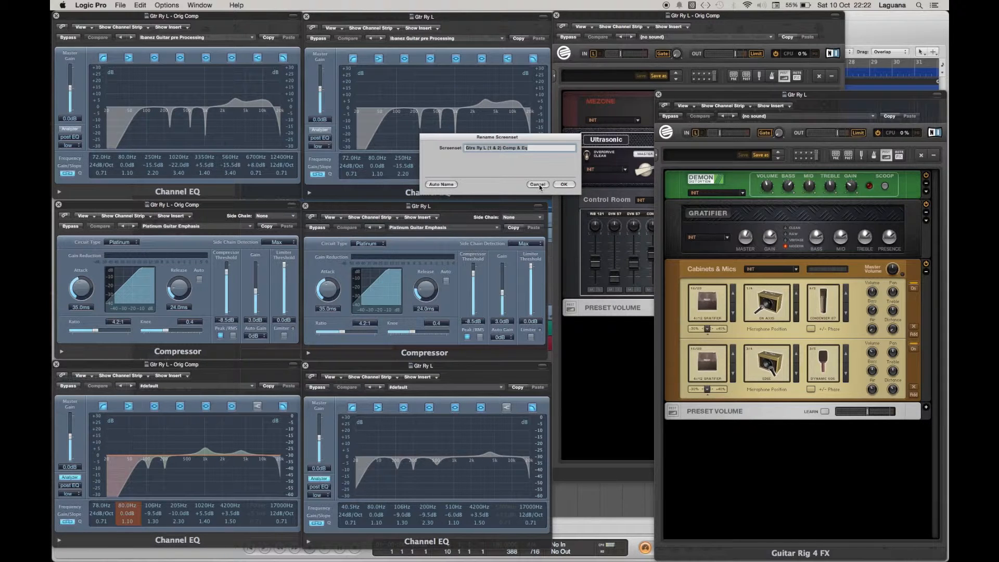
{"action": "left_click", "coordinate": [538, 185]}
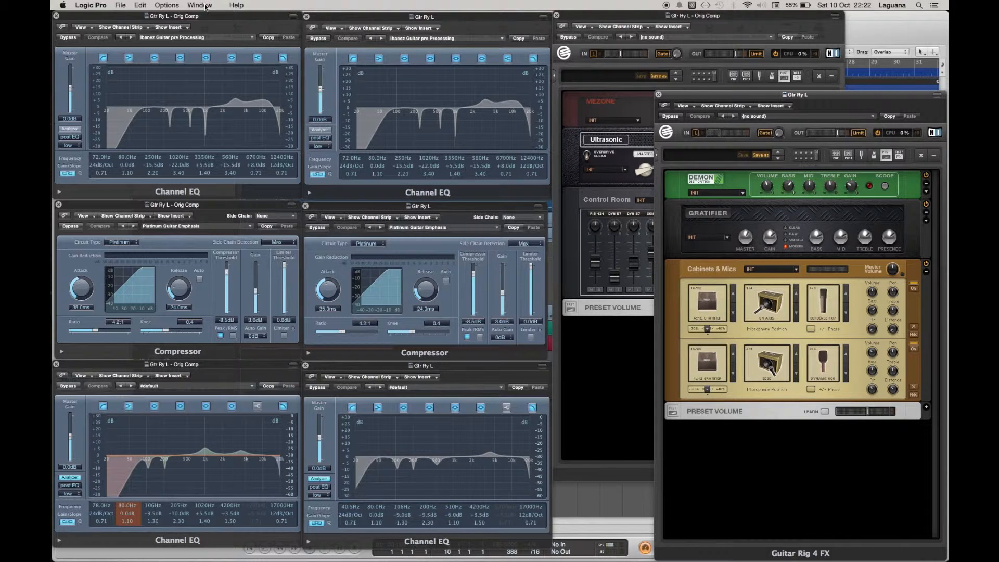
{"action": "left_click", "coordinate": [946, 46]}
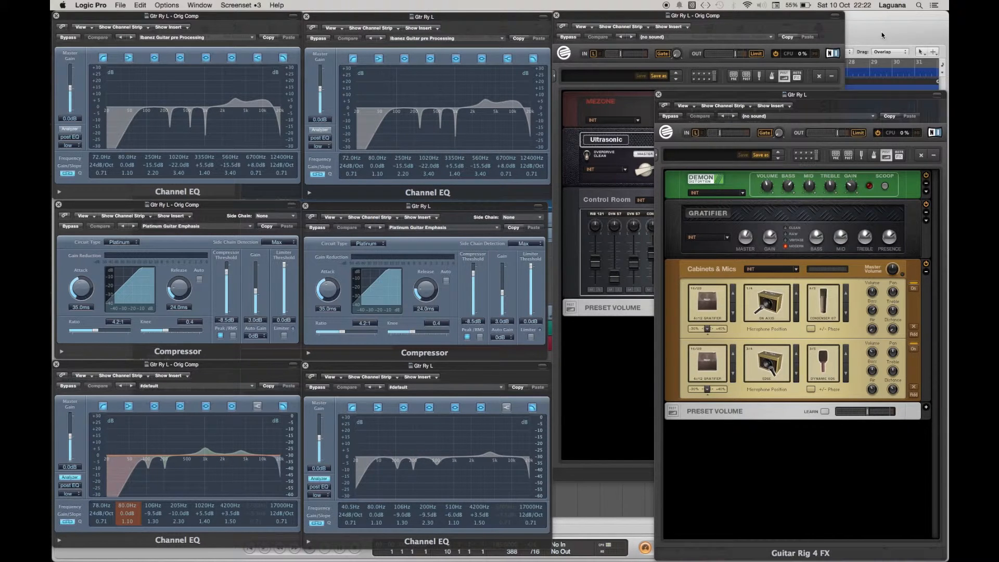
- Switch to screenset 4 and try renaming it by pasting the copied name and changing it to Gtrs Ry R (1 & 2) Comp & Eq
{"action": "left_click", "coordinate": [240, 5]}
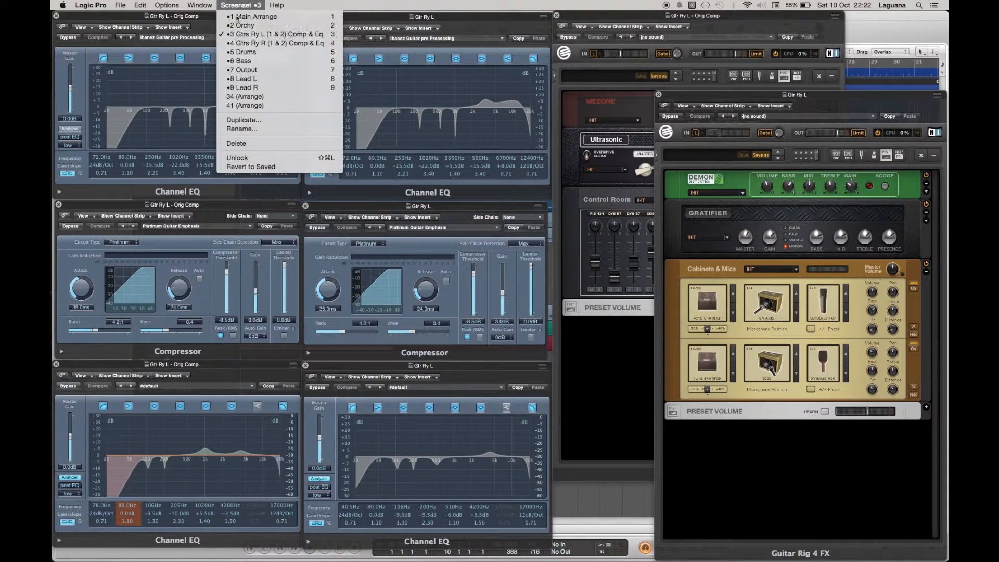
{"action": "left_click", "coordinate": [252, 44]}
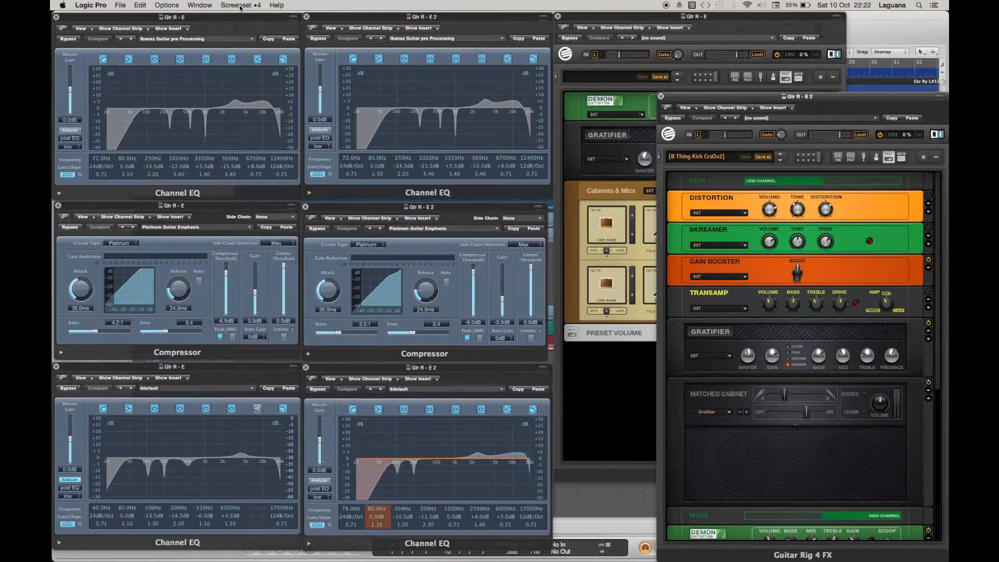
{"action": "left_click", "coordinate": [241, 5]}
{"action": "left_click", "coordinate": [244, 131]}
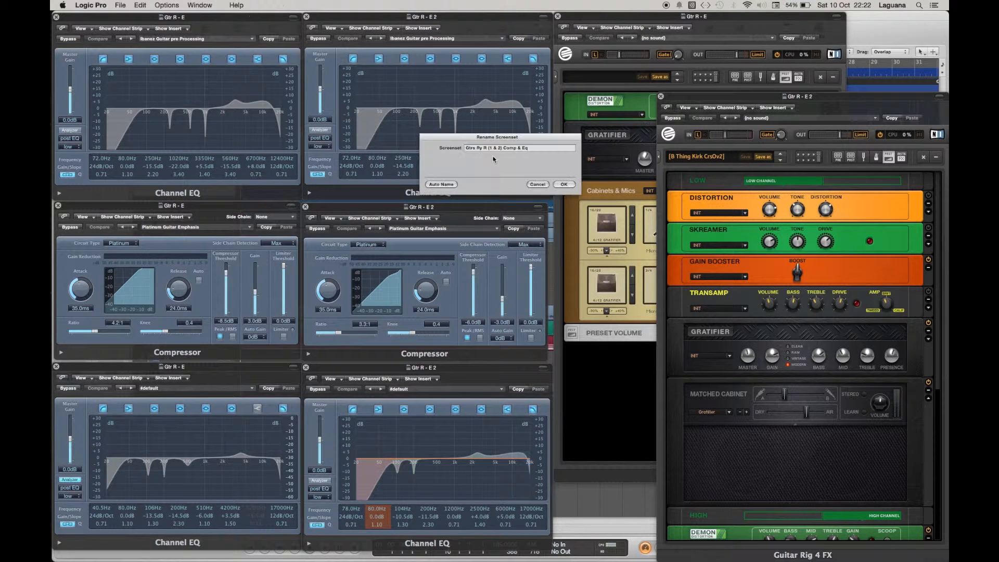
{"action": "left_click_drag", "start_coordinate": [531, 147], "coordinate": [466, 151]}
{"action": "key", "text": "super+v"}
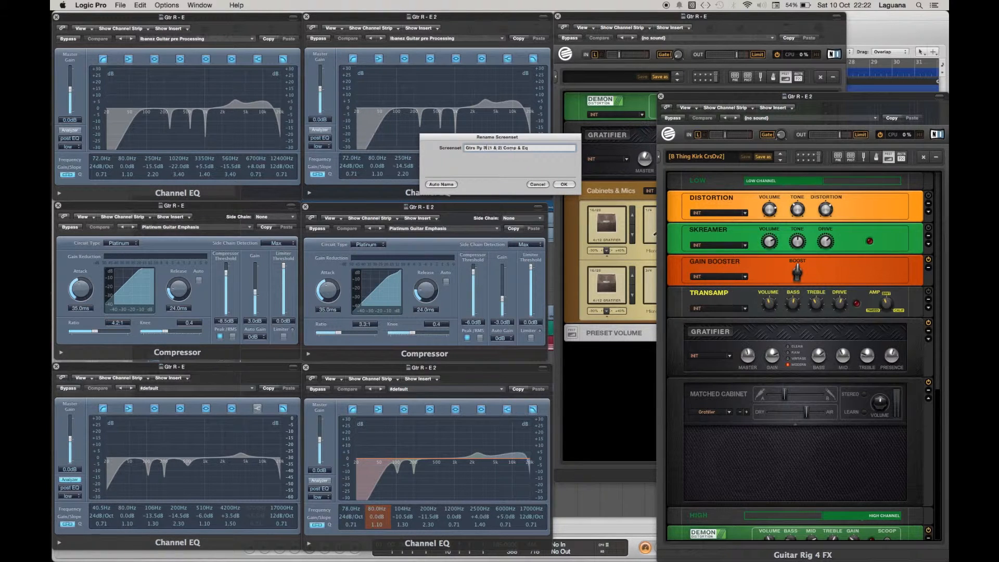
{"action": "left_click", "coordinate": [541, 185]}
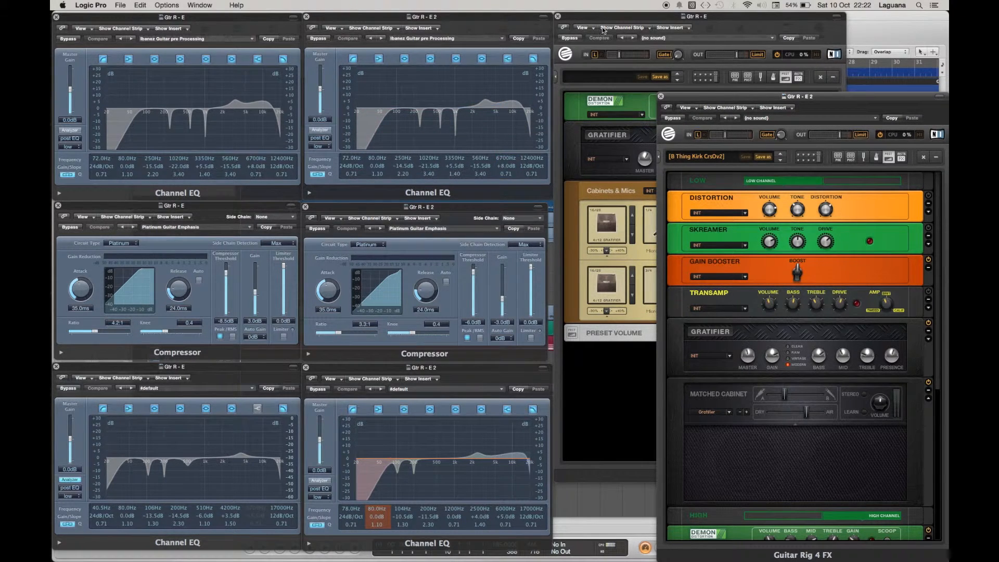
{"action": "left_click", "coordinate": [891, 36]}
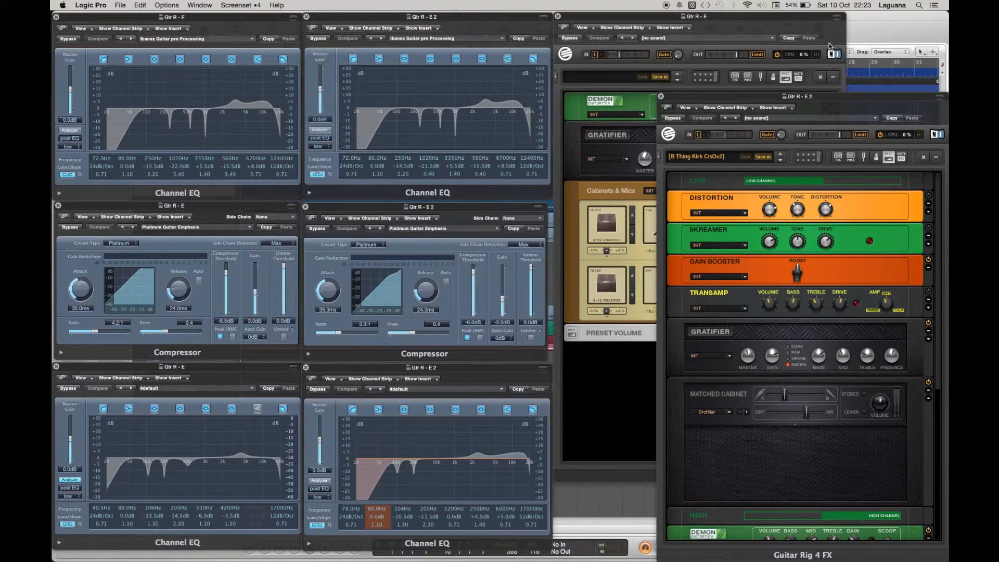